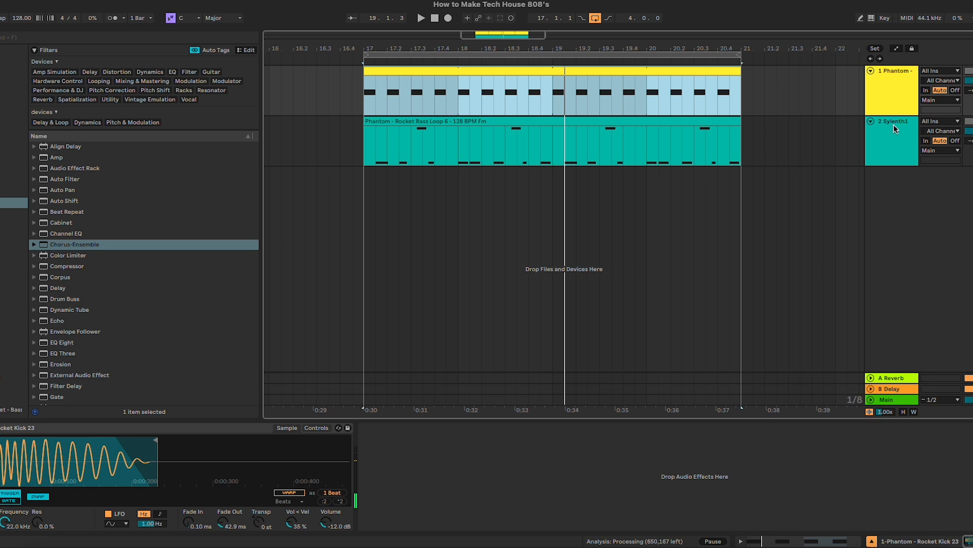
- Play the loop, open the Sylenth1 track's bass MIDI clip and examine its F3 and F4 note pattern
left_click(900, 90)
key("space")
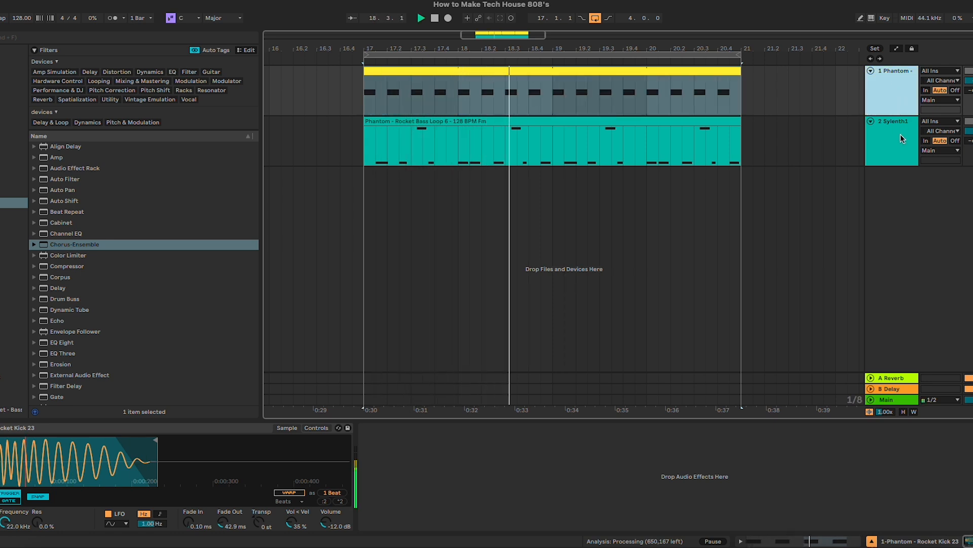
left_click(645, 125)
key("space")
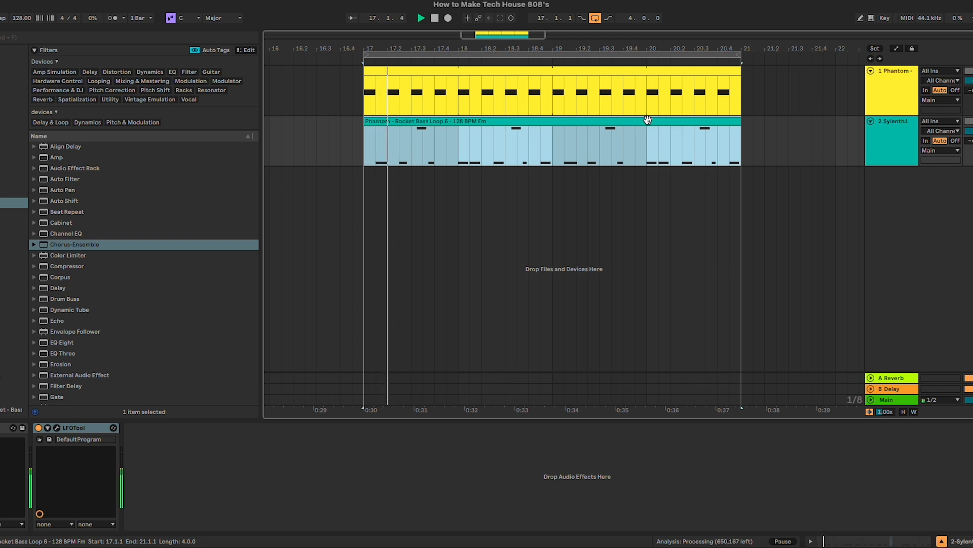
double_click(648, 119)
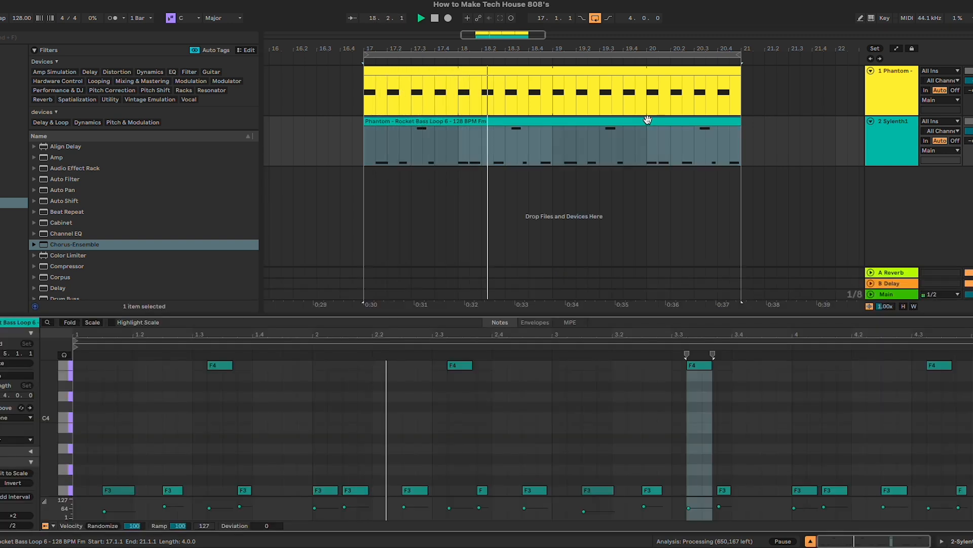
left_click(846, 413)
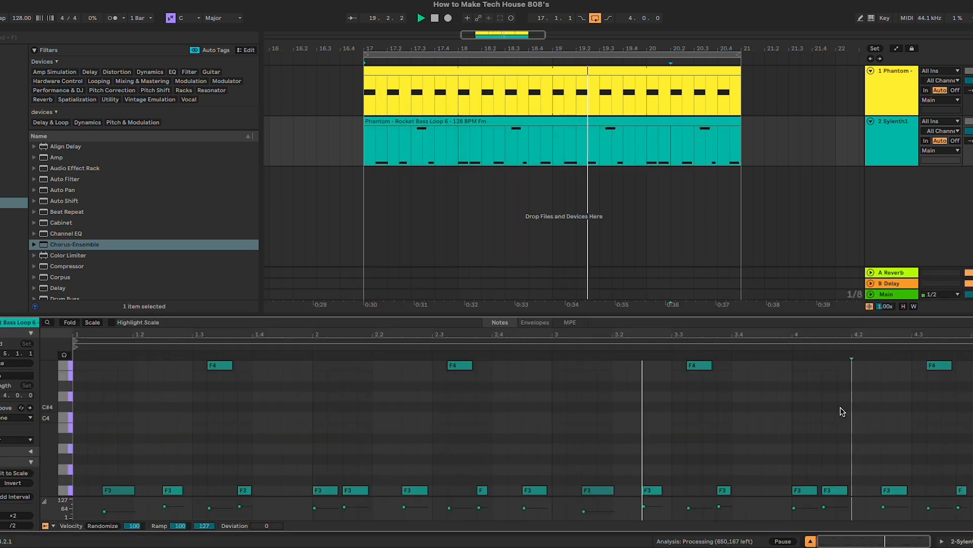
key("space")
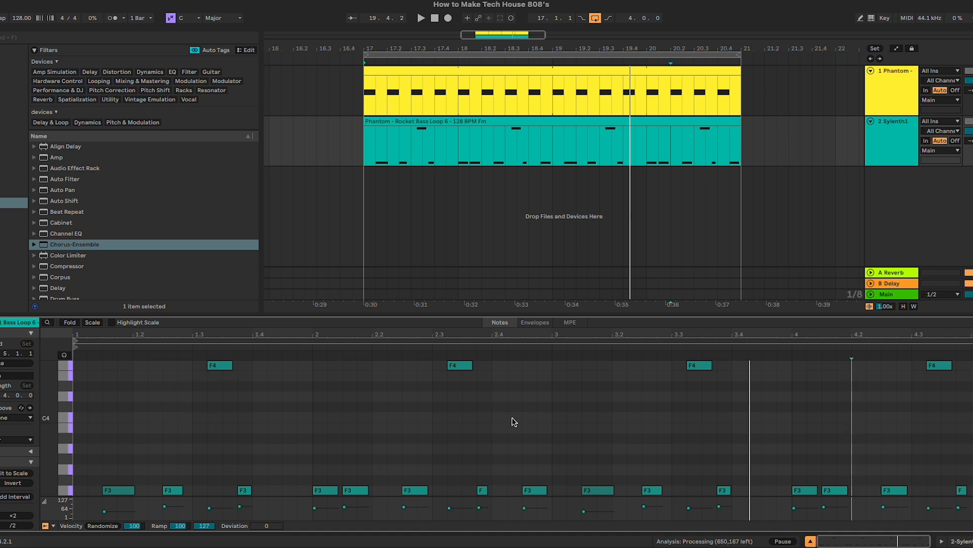
- Open the Sylenth1 plug-in editor from the Sylenth1 track and reposition its window over the arrangement
left_click(887, 150)
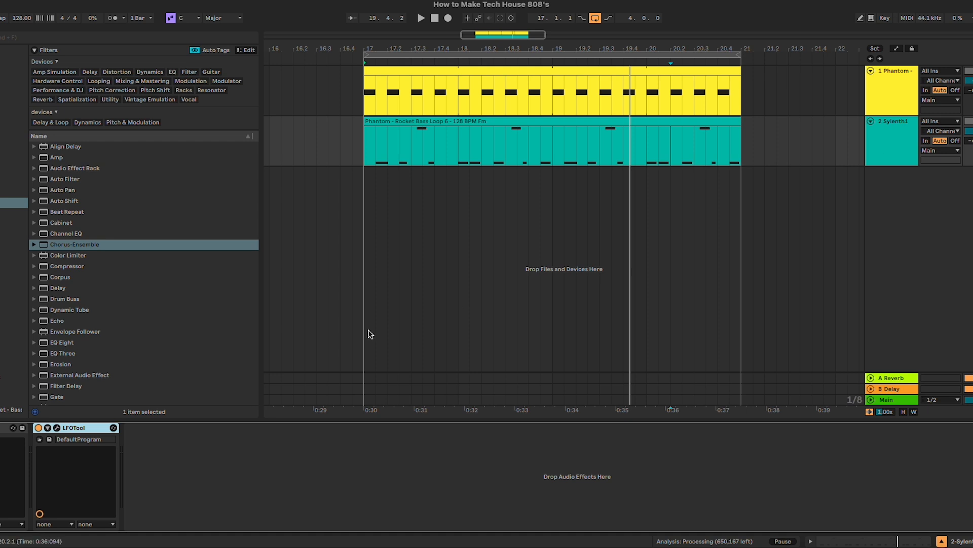
left_click(3, 427)
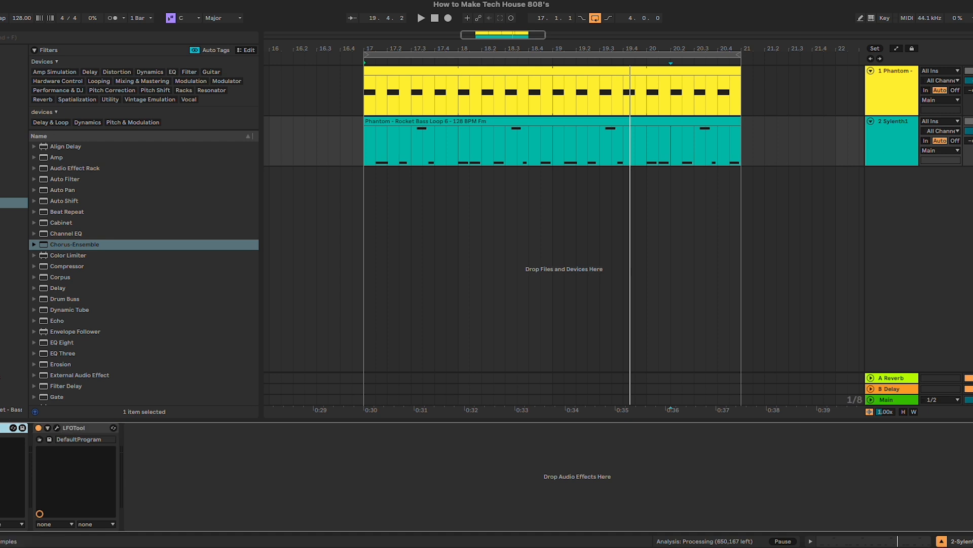
left_click(78, 430)
left_click(1, 428)
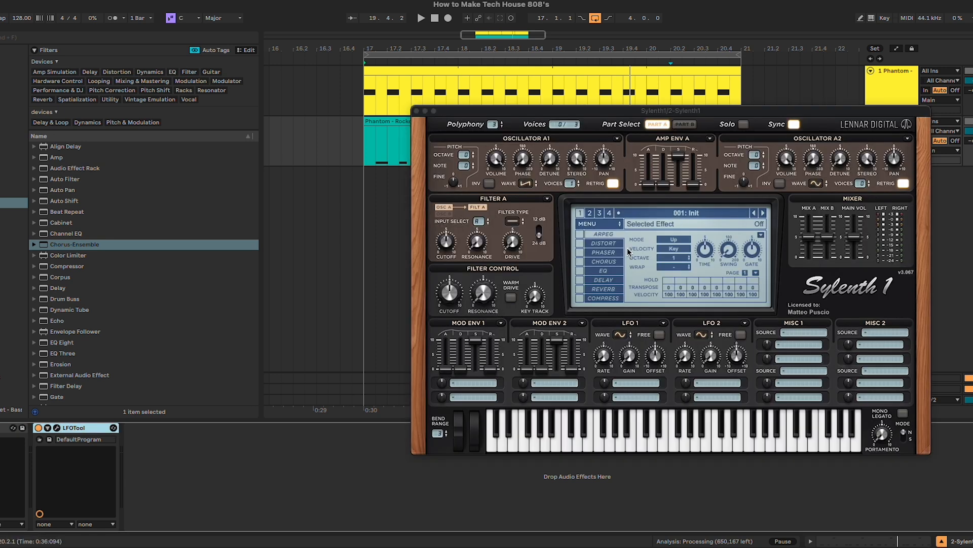
left_click_drag(664, 111, 655, 113)
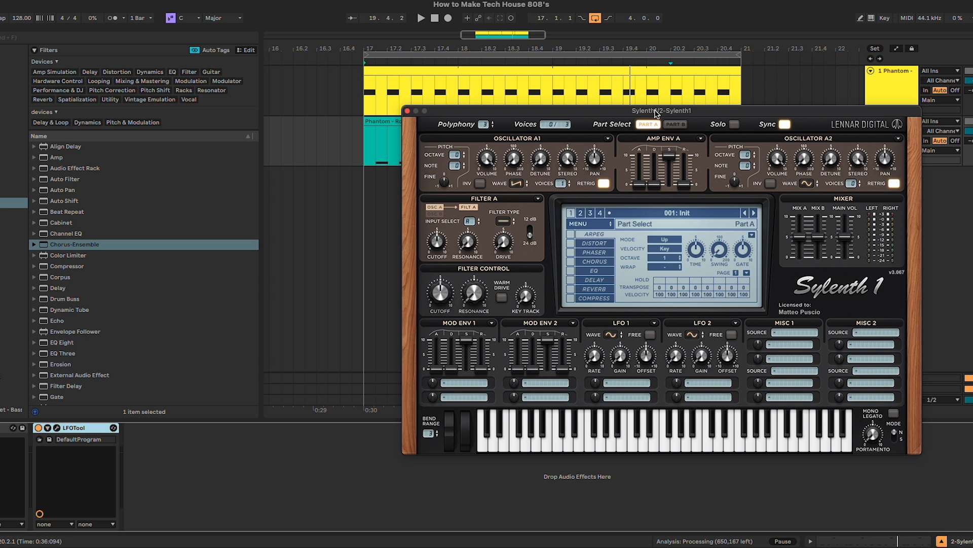
left_click_drag(657, 113, 598, 110)
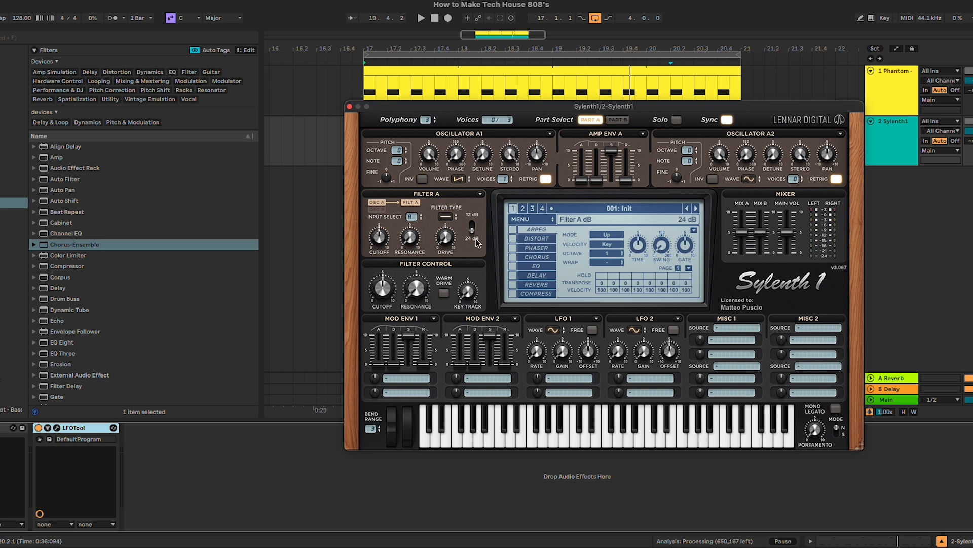
- Set oscillator A1 in Sylenth1 to a sine wave with its octave at -3
left_click(456, 180)
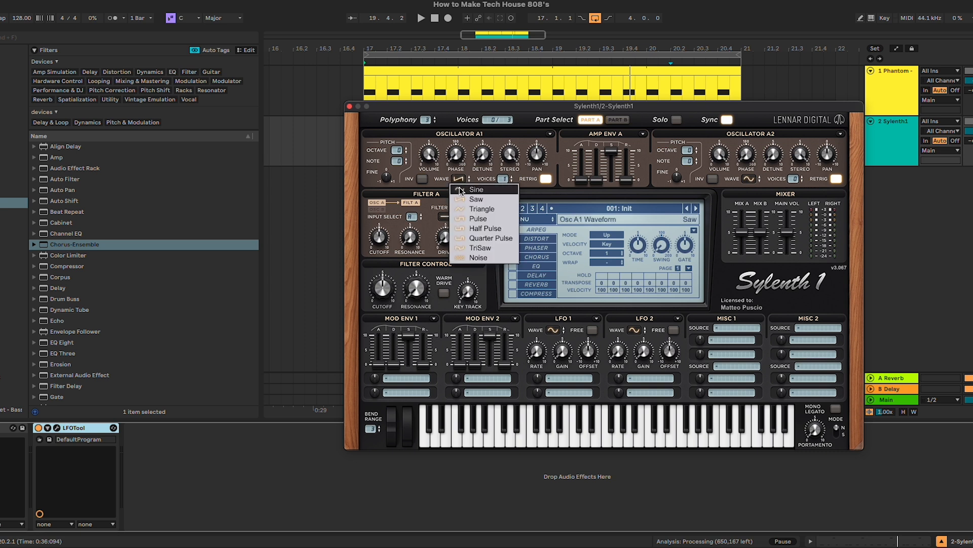
left_click(461, 191)
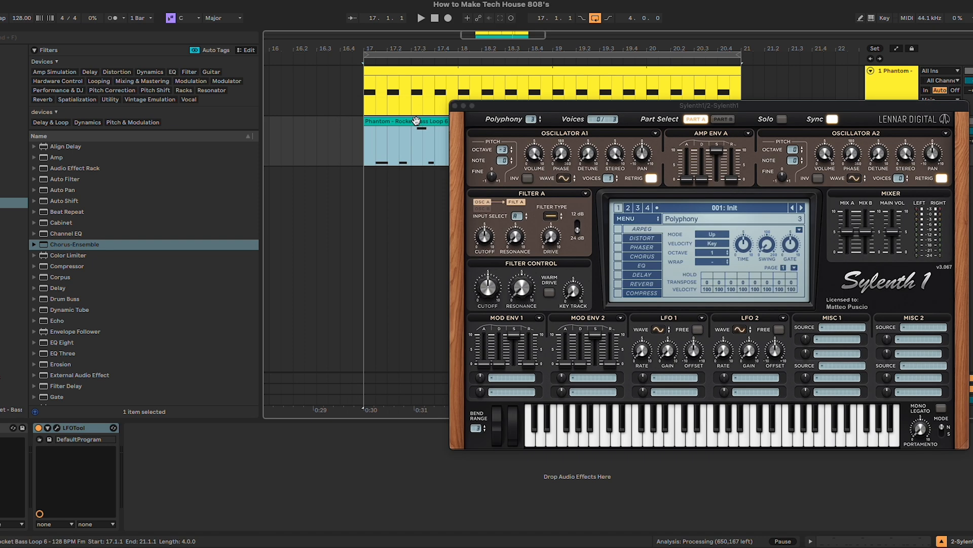
- Check the low F3 notes in the bass MIDI clip, close the note editor and play back the bass sound
double_click(419, 123)
left_click_drag(89, 469, 971, 494)
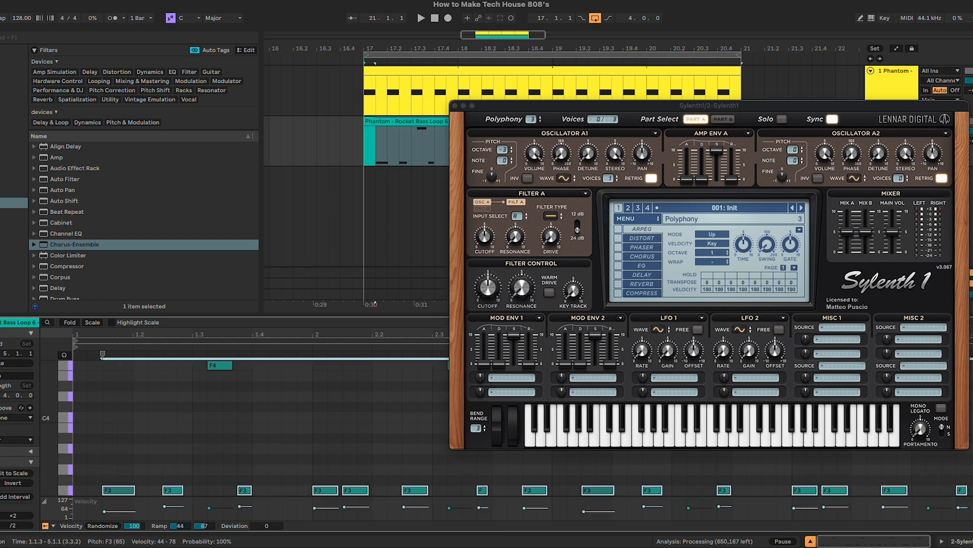
left_click(970, 470)
left_click(810, 541)
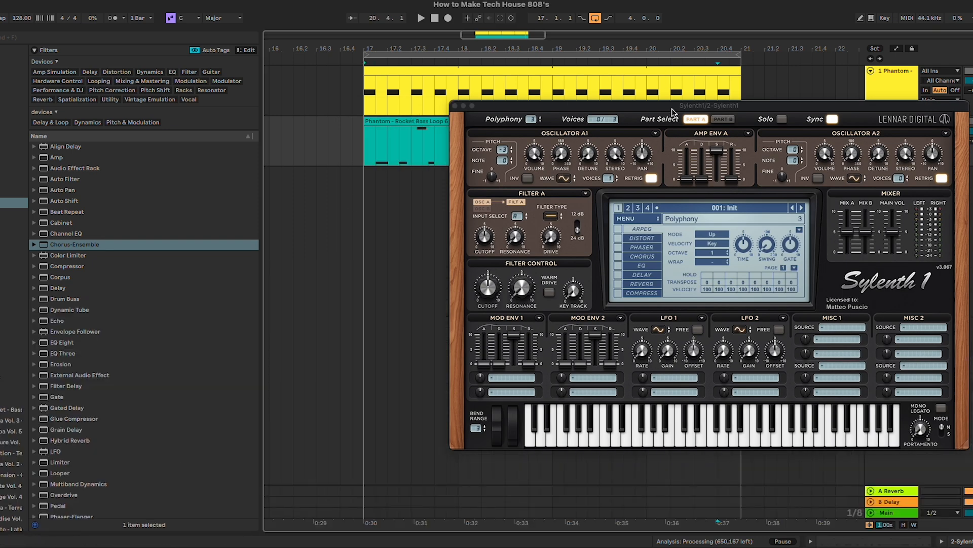
left_click_drag(673, 112, 593, 108)
left_click(363, 122)
key("space")
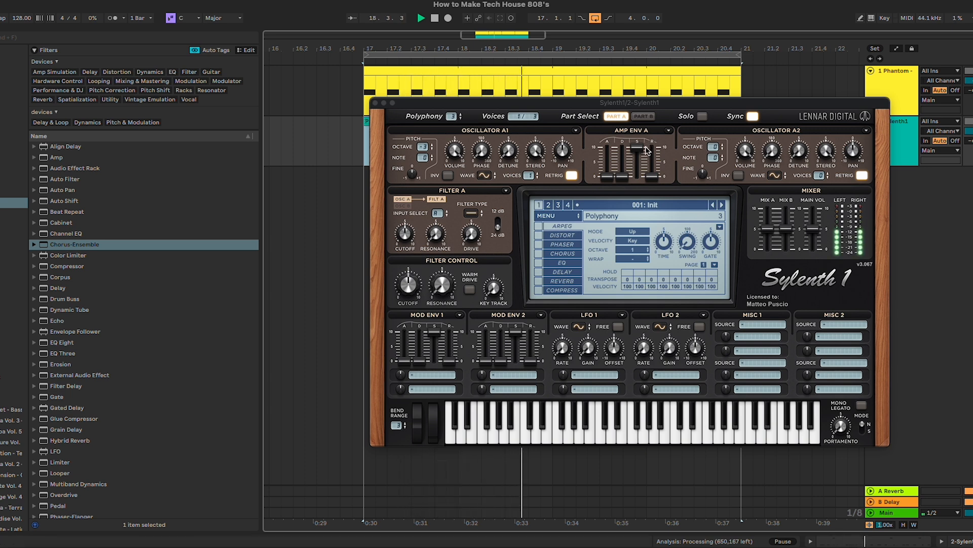
key("space")
- Shape Amp Env A with sustain at minimum and decay and release raised to around midway, auditioning the bass
left_click_drag(640, 149, 643, 240)
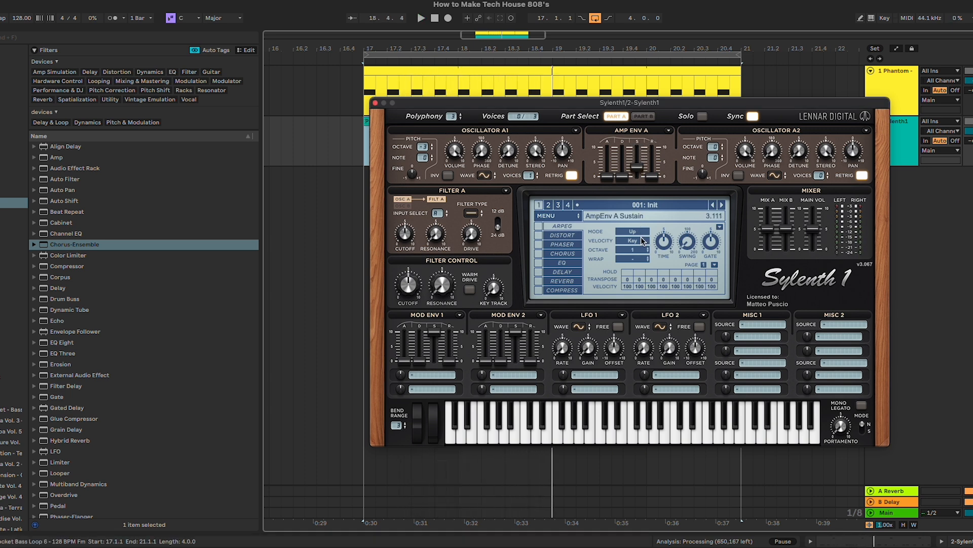
left_click_drag(622, 178, 627, 124)
left_click_drag(653, 176, 658, 131)
key("space")
left_click_drag(622, 159, 623, 155)
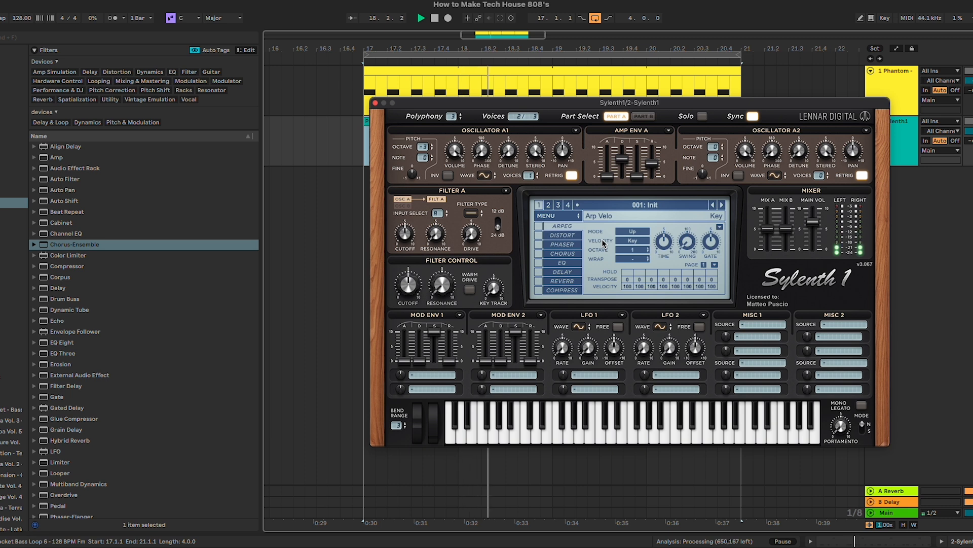
key("space")
left_click_drag(813, 222, 813, 221)
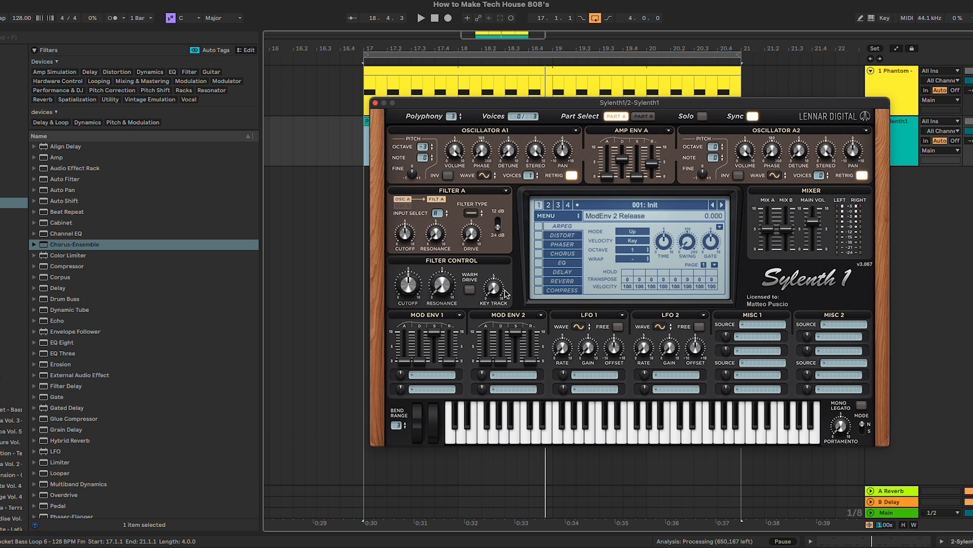
- Route Mod Env 2 to Pitch A and B, with its sustain at minimum and a very short decay
left_click(511, 375)
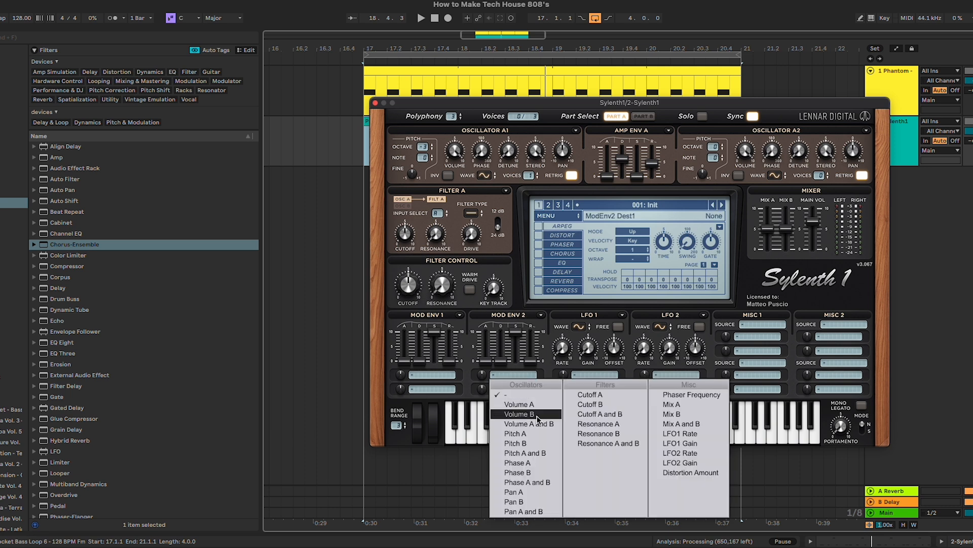
left_click(525, 434)
left_click_drag(515, 339, 516, 361)
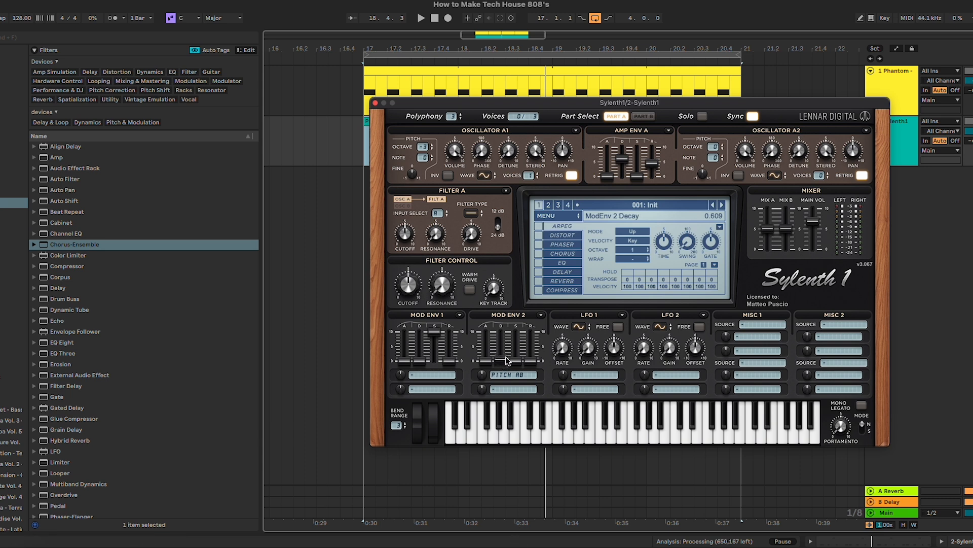
- Set the Mod Env 2 pitch modulation amount to about 1.685 while auditioning the bass loop
key("space")
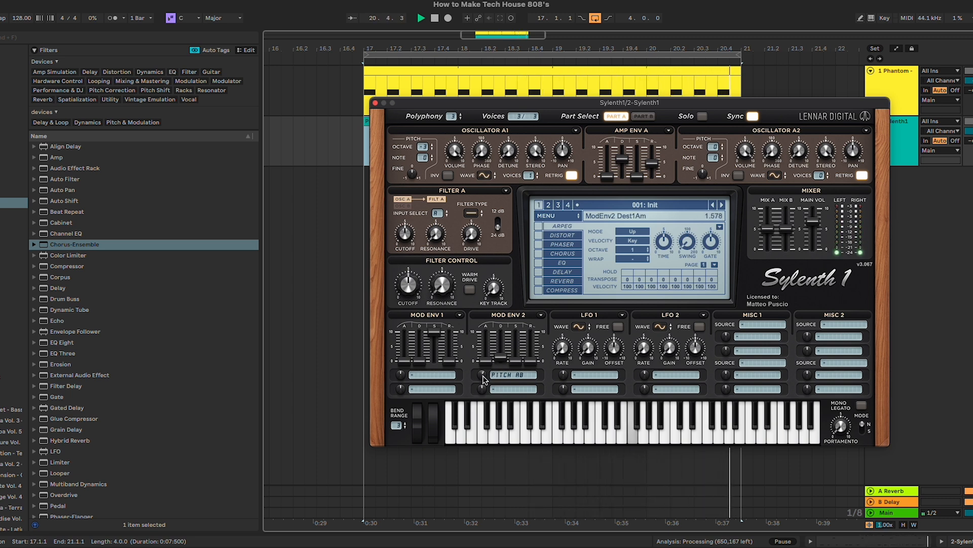
key("space")
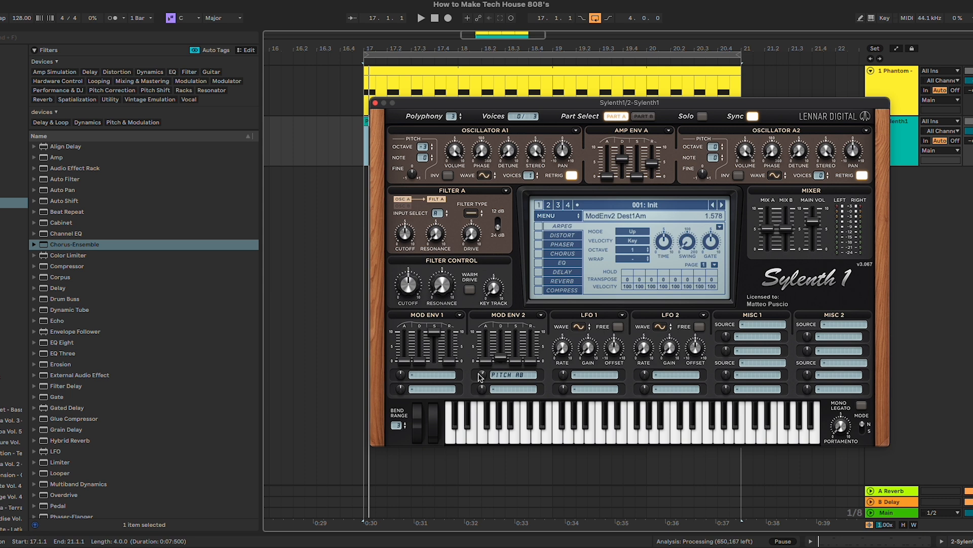
mouse_move(480, 377)
left_mouse_down()
mouse_move(496, 264)
mouse_move(487, 383)
left_mouse_up()
key("space")
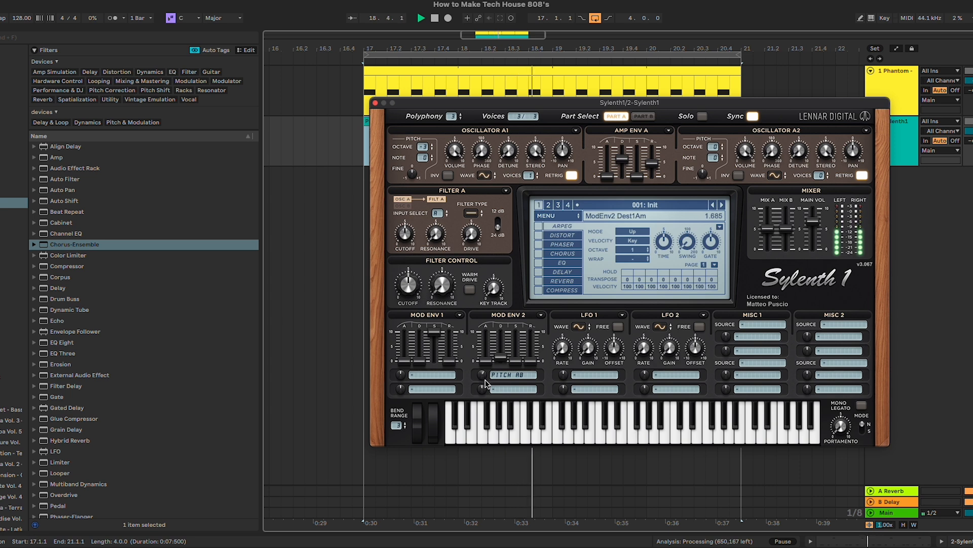
- Enable the Distort effect, adjust its amount, and set the type to FoldBack with dry/wet at about 73.6%
left_click(538, 235)
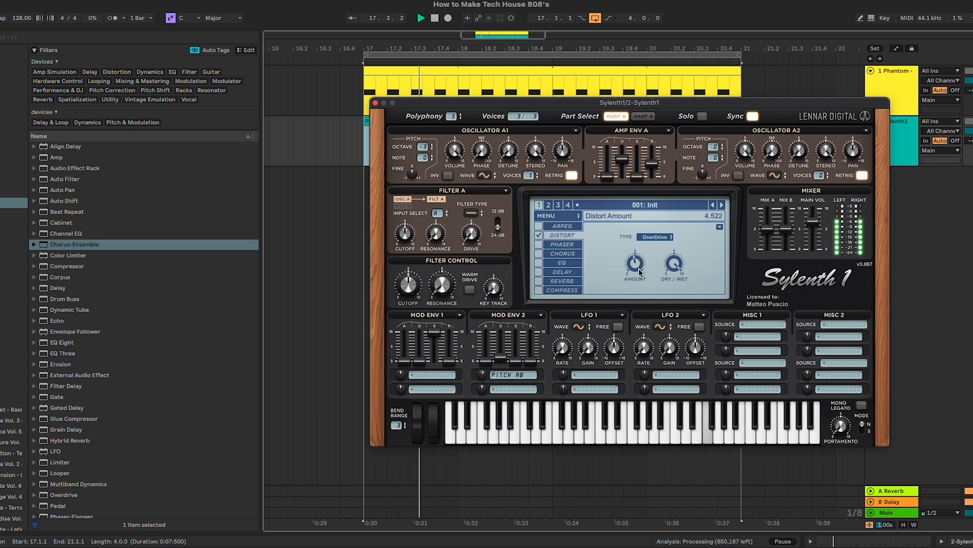
left_click_drag(669, 267, 634, 263)
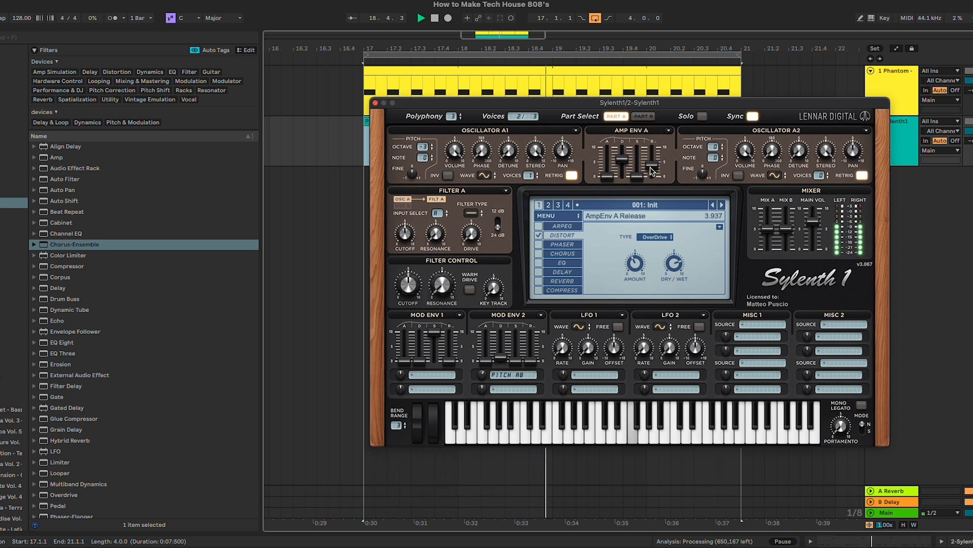
left_click(660, 240)
left_click(664, 252)
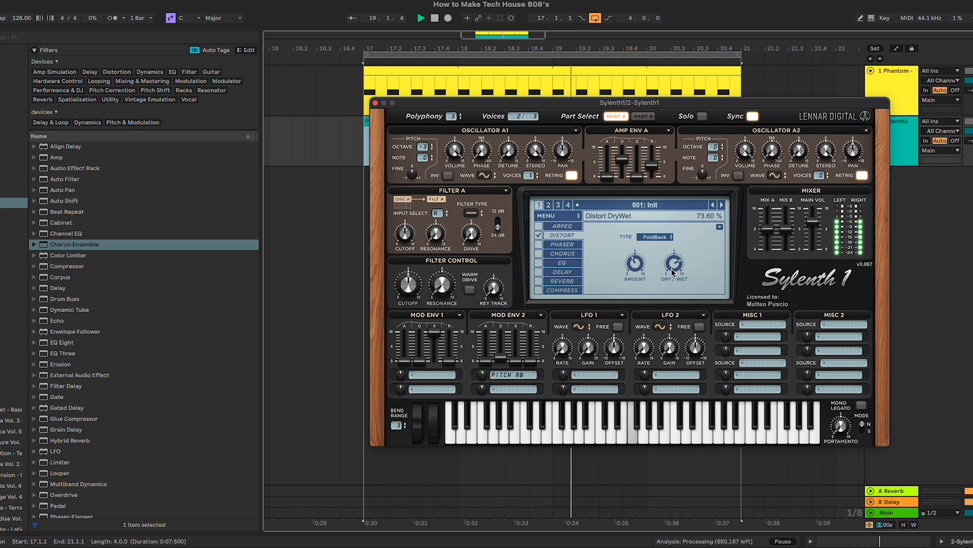
- Audition the Clip, Decimate and BitCrush distortion types on the bass and return to FoldBack
key("space")
left_click(655, 237)
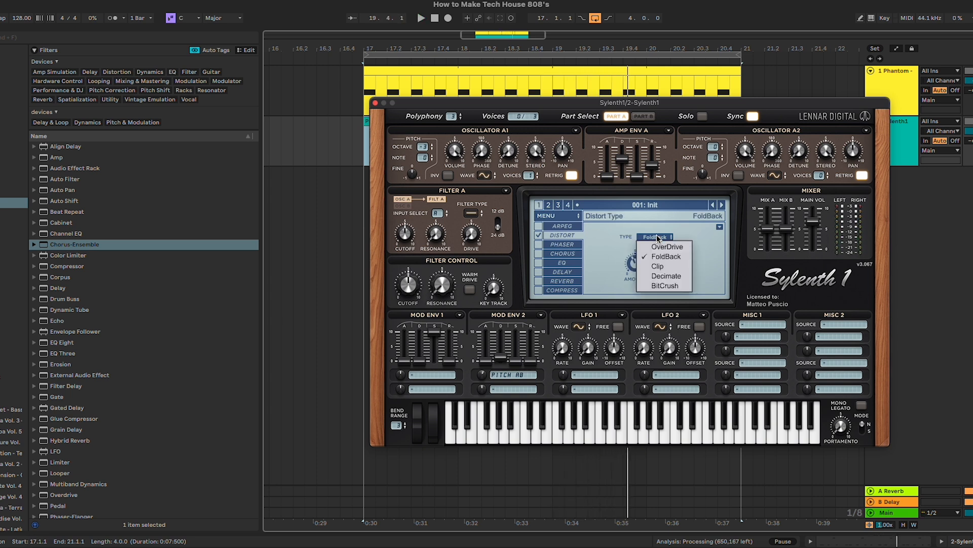
left_click(665, 268)
key("space")
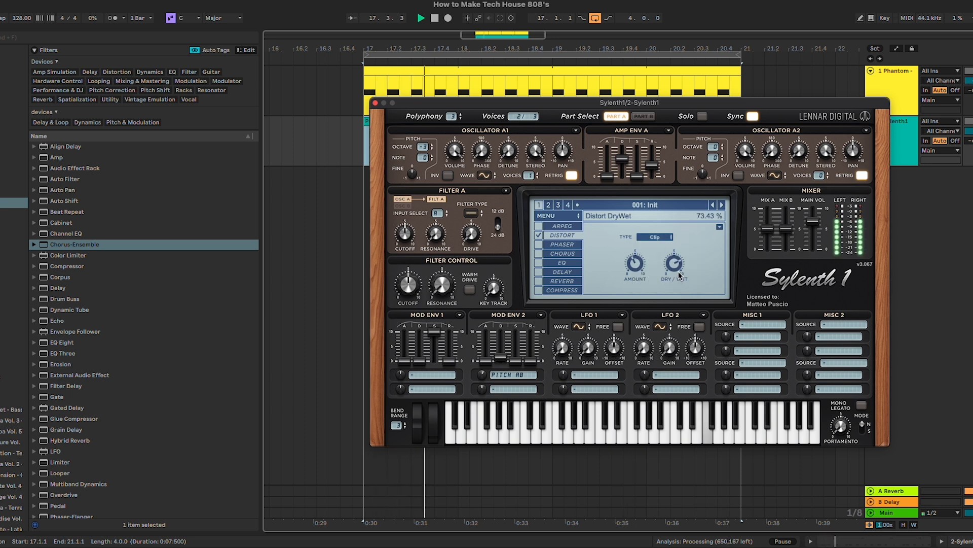
left_click(654, 237)
left_click(663, 246)
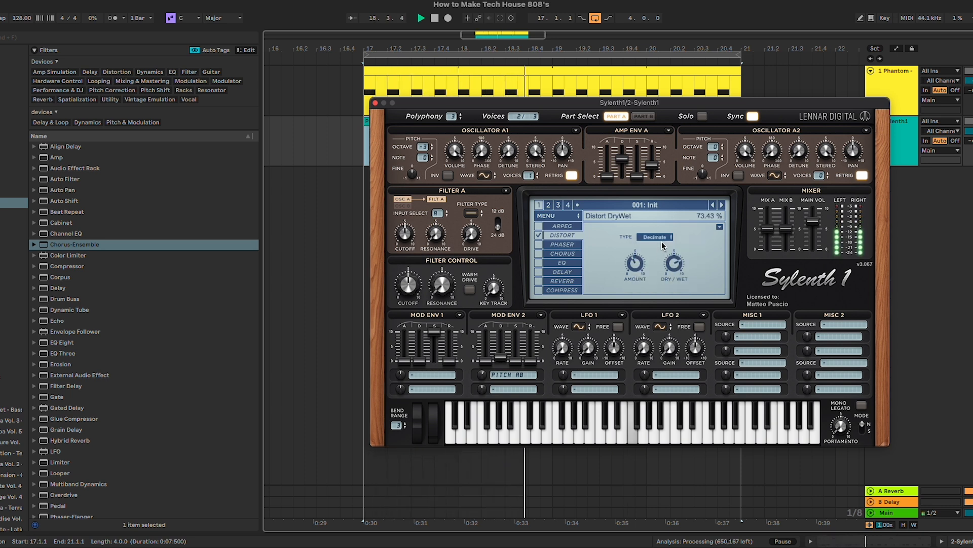
left_click(657, 236)
left_click(665, 286)
left_click(656, 237)
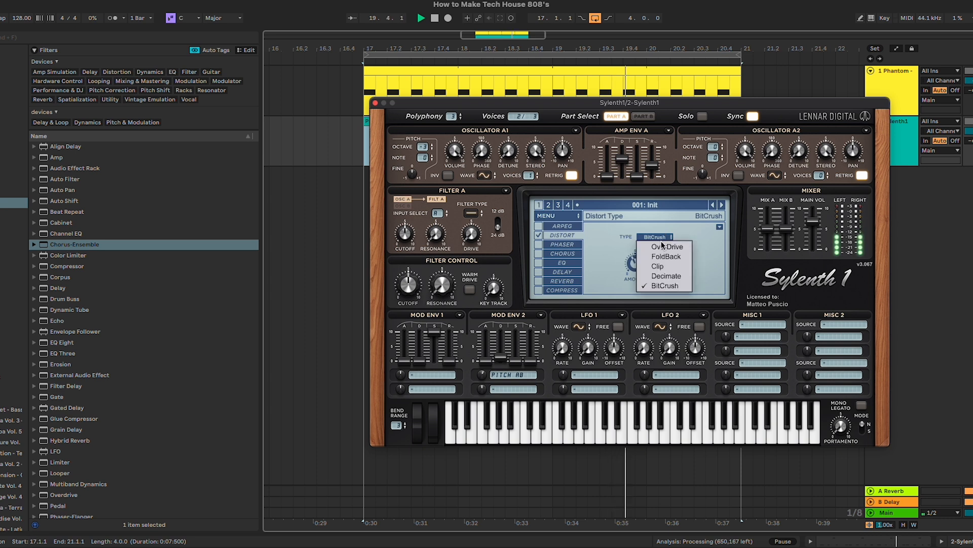
left_click(666, 256)
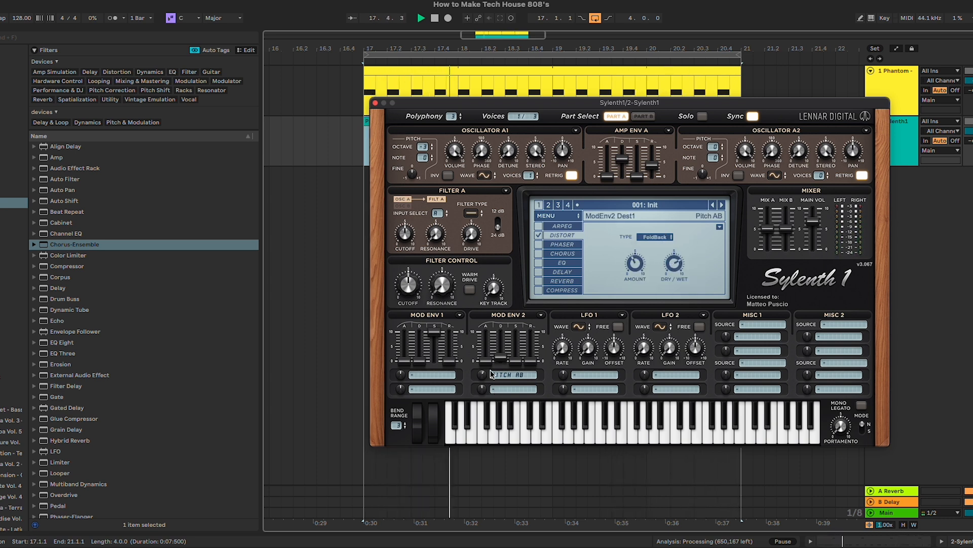
key("space")
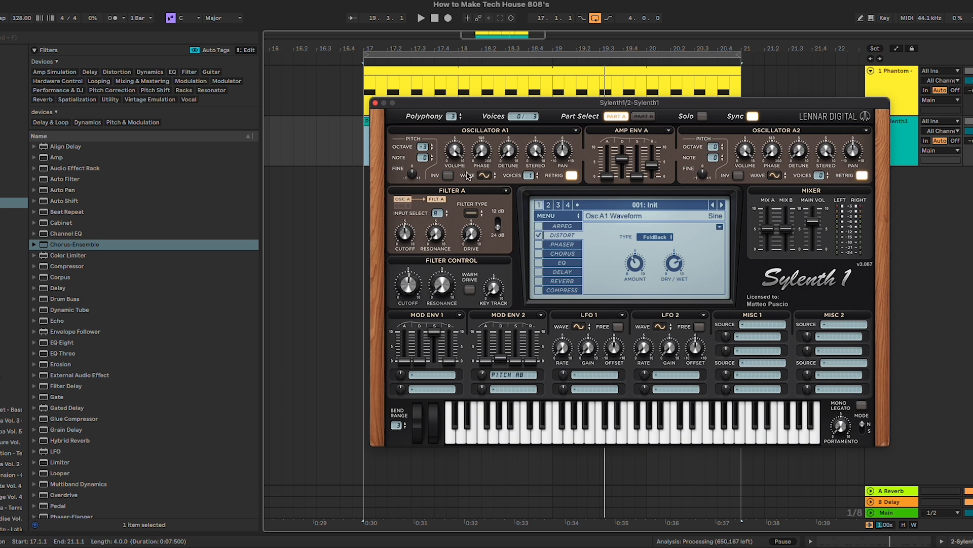
- Try the Triangle waveform on oscillator A1, and switch it to Pulse while the bass loop plays
left_click(483, 176)
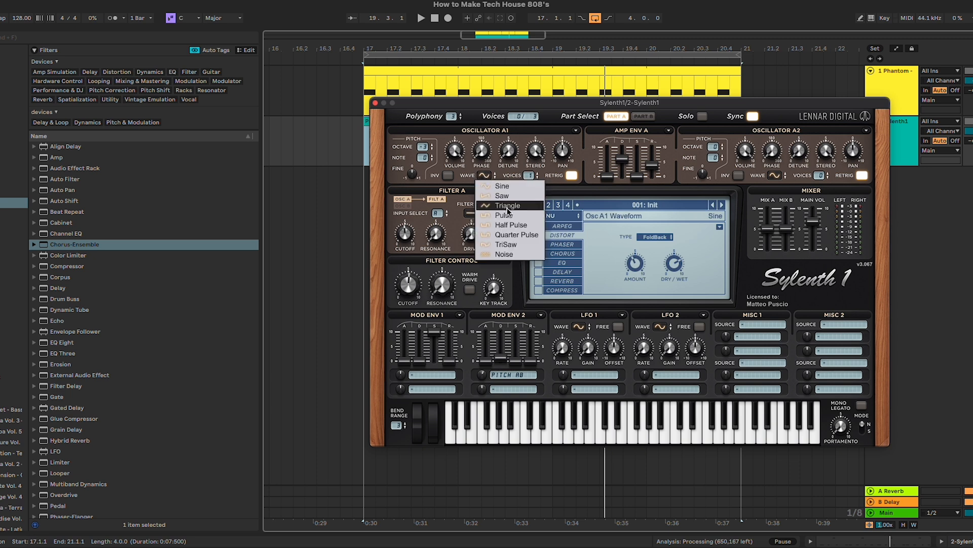
left_click(484, 207)
key("space")
left_click(484, 176)
left_click(484, 218)
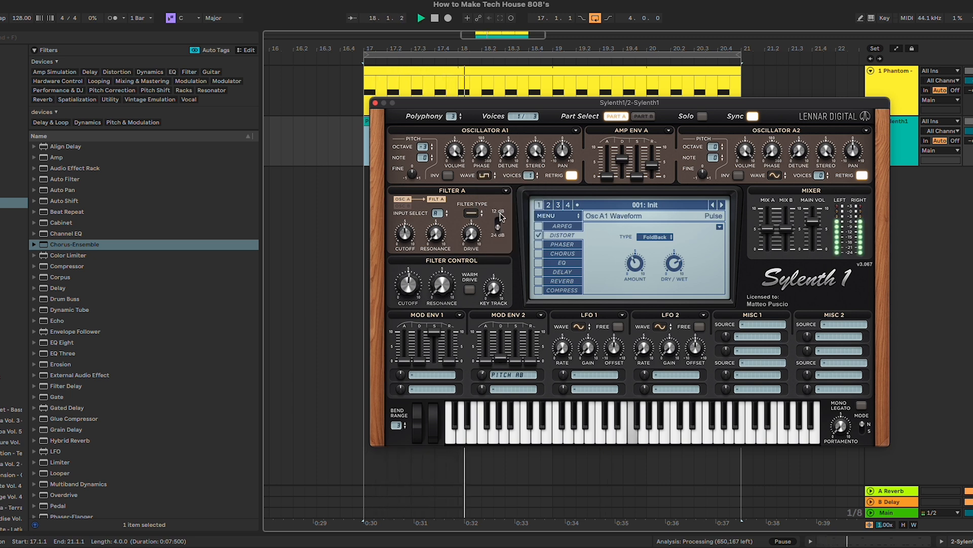
left_click(485, 177)
left_click(486, 217)
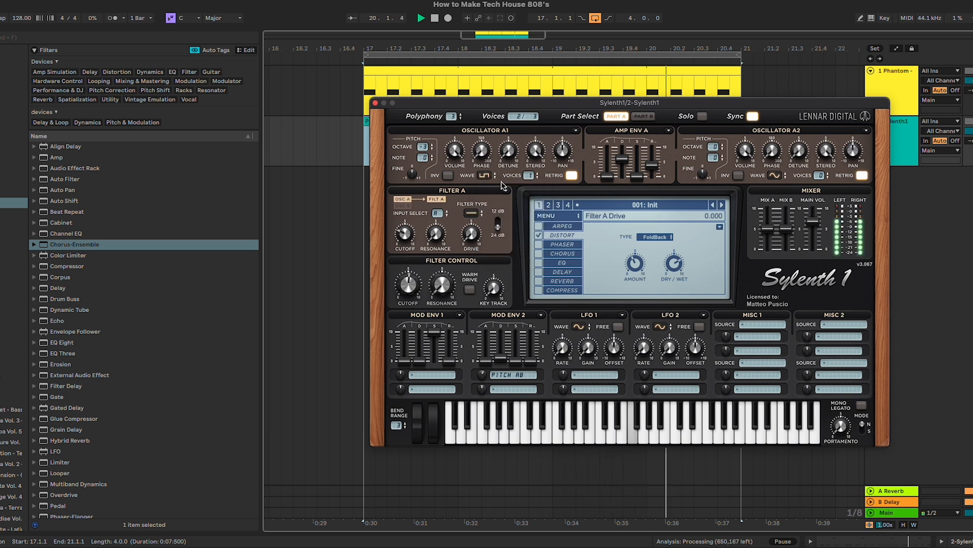
- Try another waveform on oscillator A1 while the loop plays and set the waveform back to Sine
left_click(484, 175)
left_click(499, 215)
left_click(484, 175)
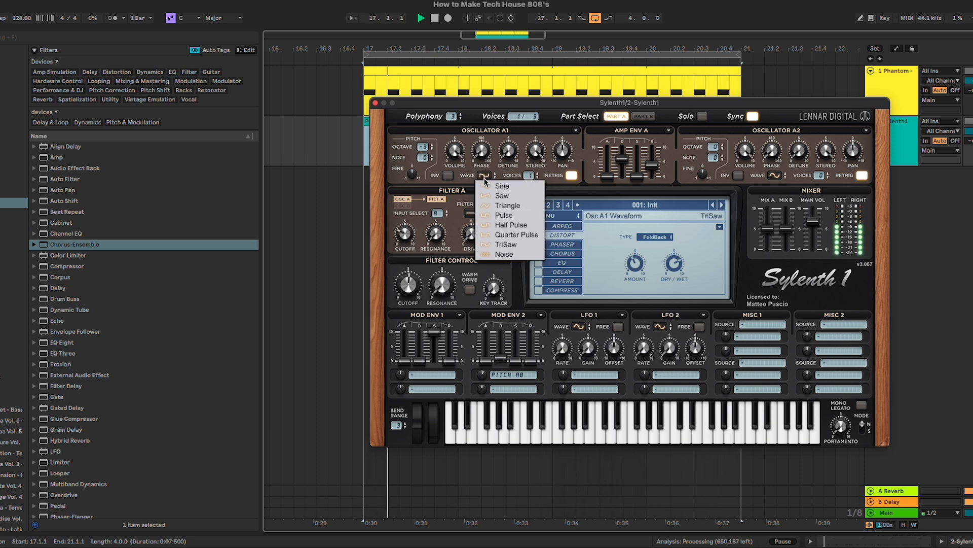
left_click(492, 187)
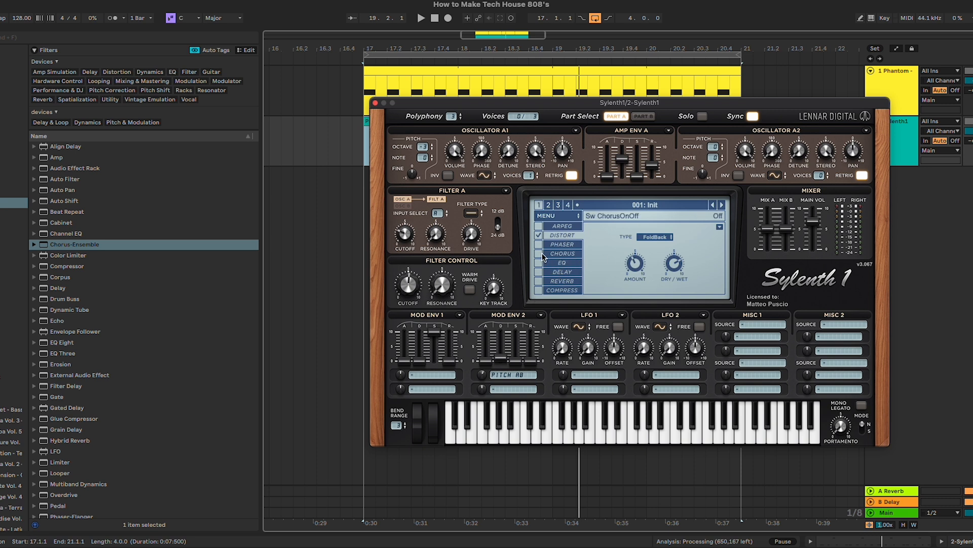
- Try the Sylenth1 Chorus effect on the playing bass with dry/wet at about 9.75%, and switch it off again
left_click(539, 253)
left_click(555, 256)
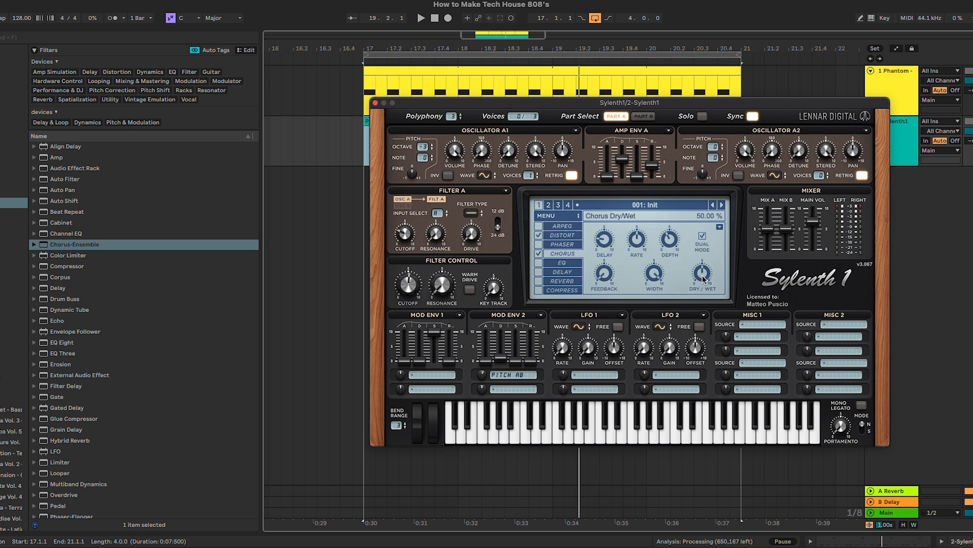
left_click_drag(702, 273, 705, 312)
key("space")
left_click(969, 140)
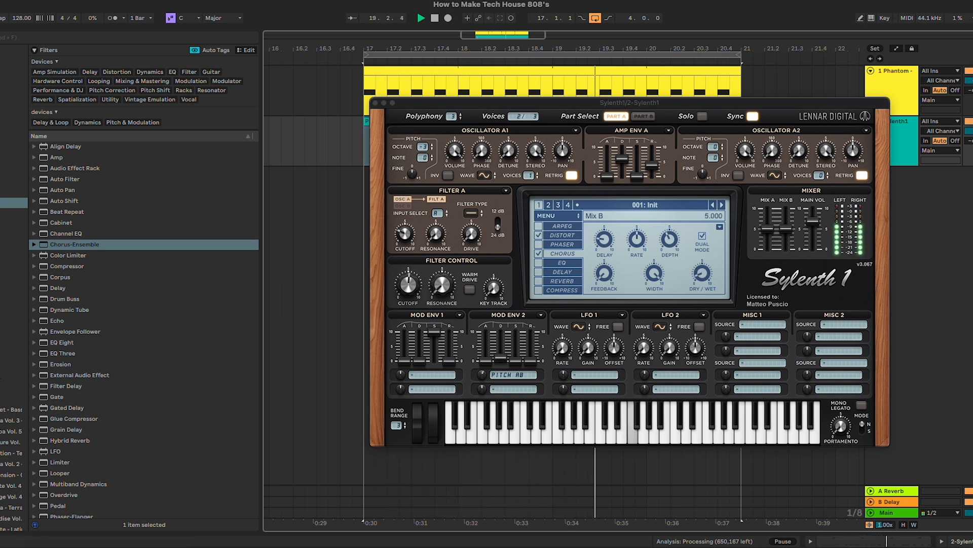
left_click(704, 275)
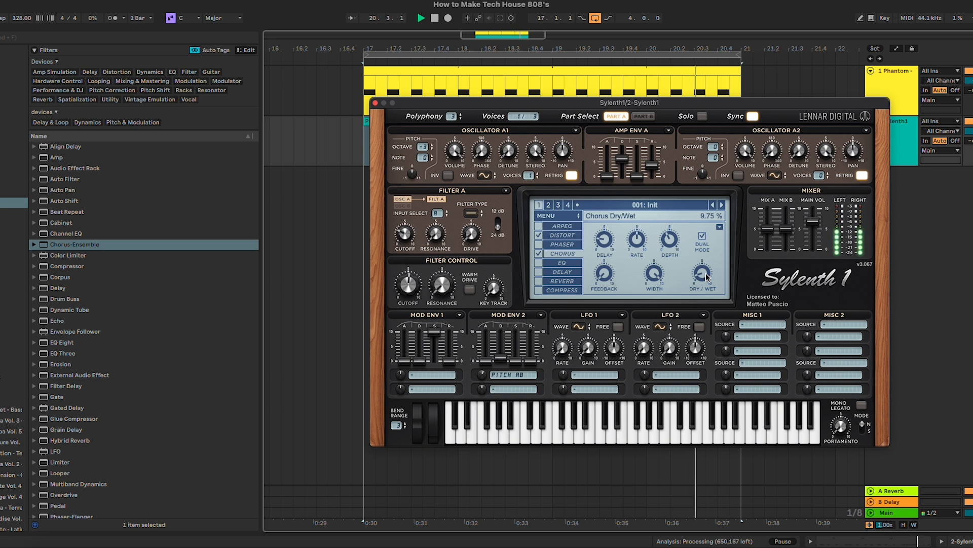
left_click(539, 254)
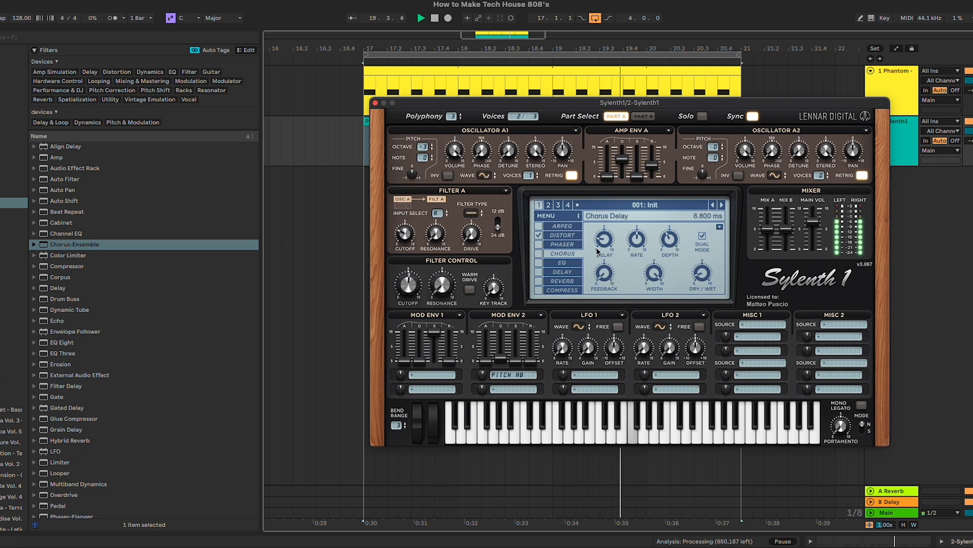
- Close the Sylenth1 window and add EQ Eight between Sylenth1 and LFOTool on the bass track
left_click(571, 236)
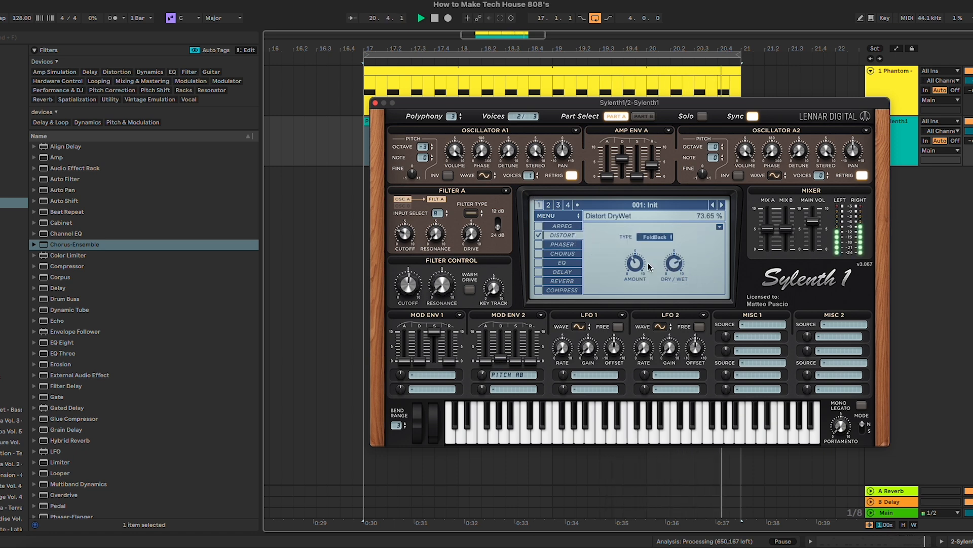
left_click(376, 104)
left_click(887, 146)
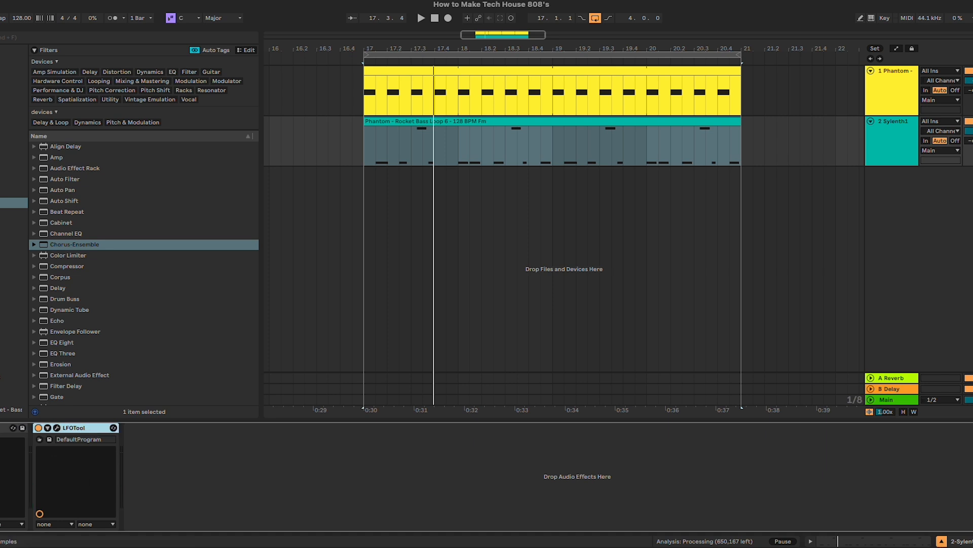
left_click_drag(94, 342, 39, 529)
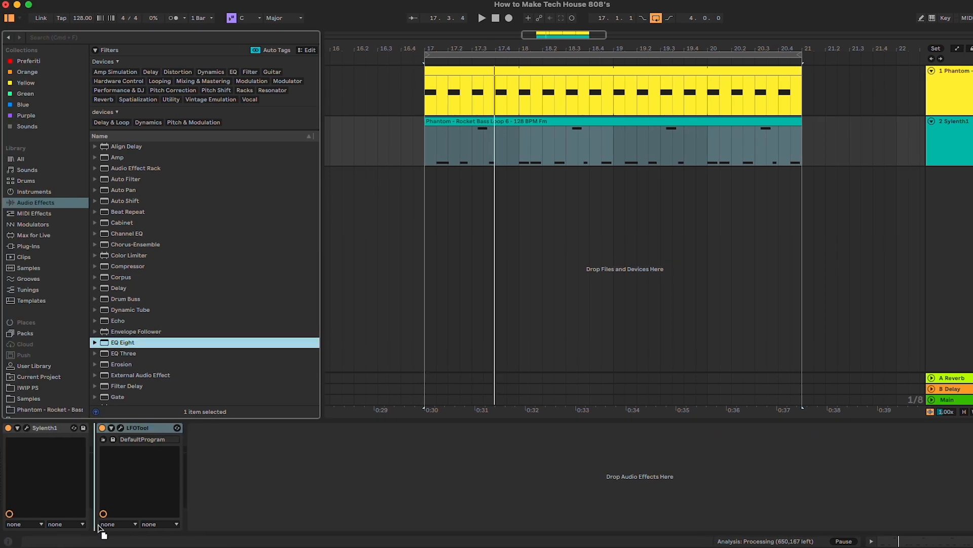
left_click_drag(99, 527, 100, 527)
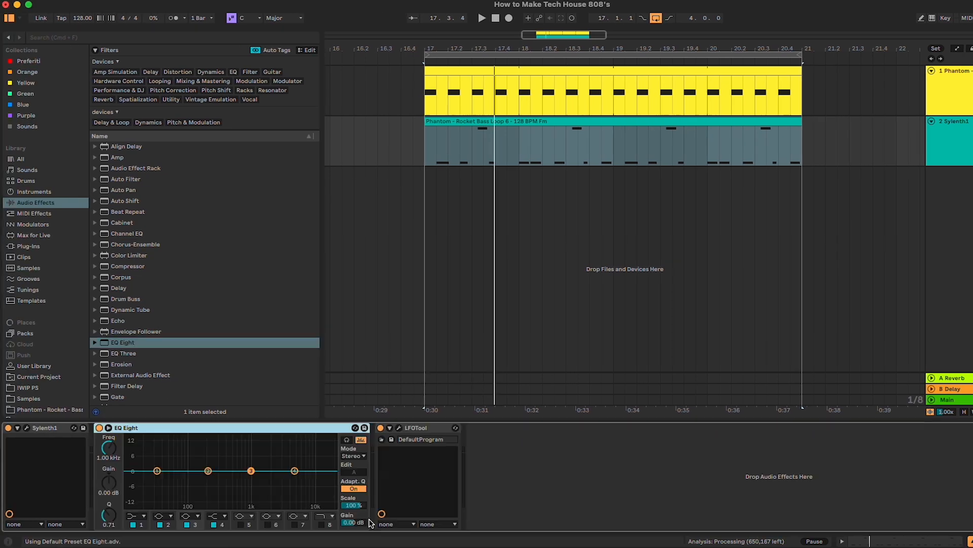
- Expand EQ Eight during playback, turn on its audition mode, and set band 2 to about 180 Hz, +1.27 dB, Q 1.29
key("space")
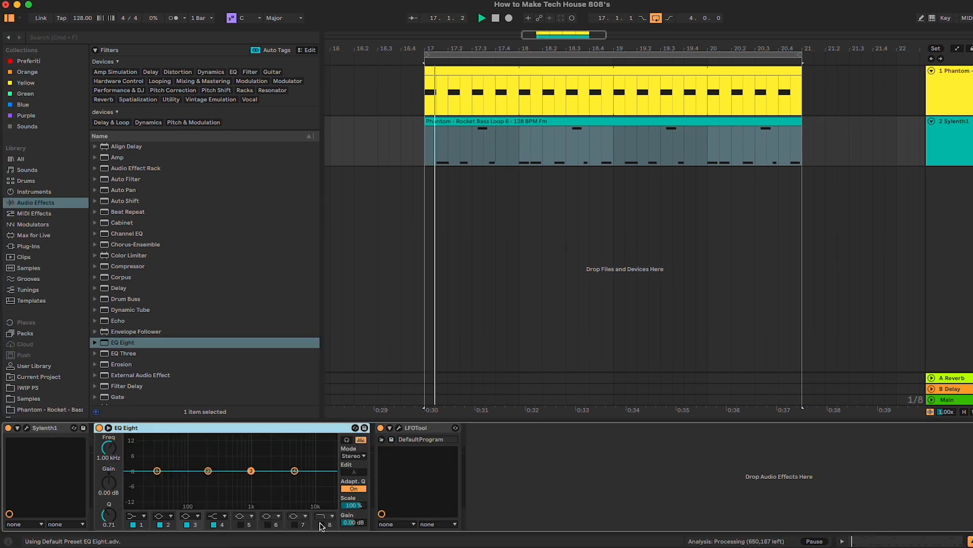
left_click(109, 428)
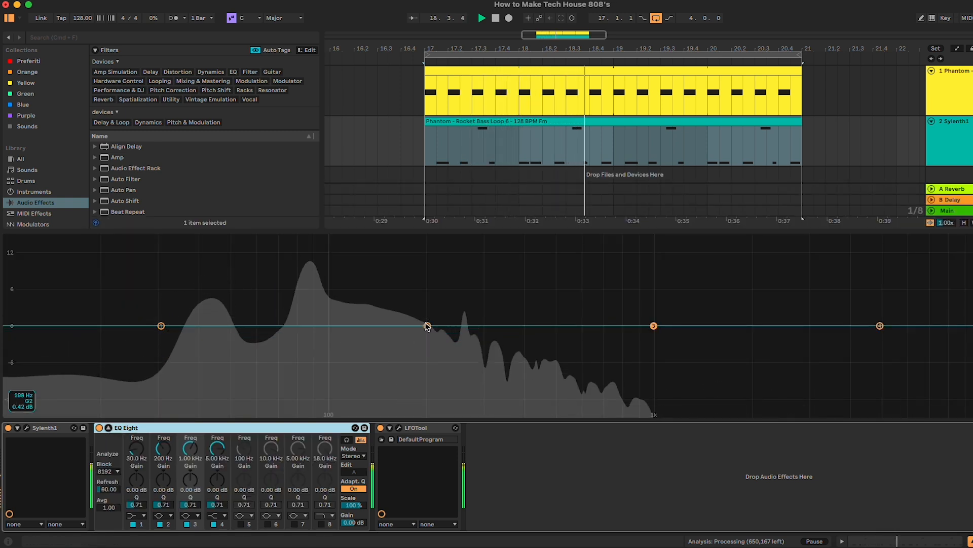
left_click_drag(428, 326, 374, 332)
left_click(347, 440)
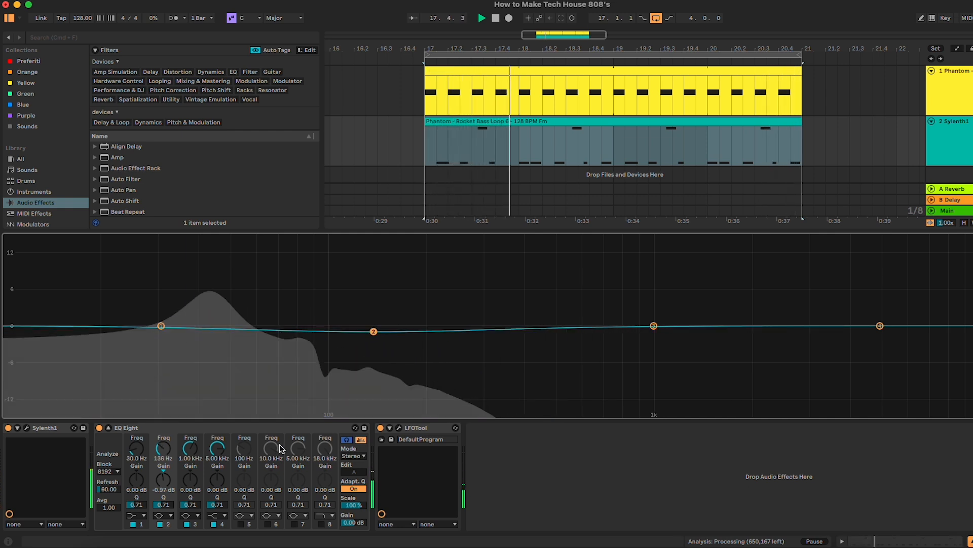
left_click_drag(169, 505, 170, 495)
left_click_drag(375, 332, 413, 318)
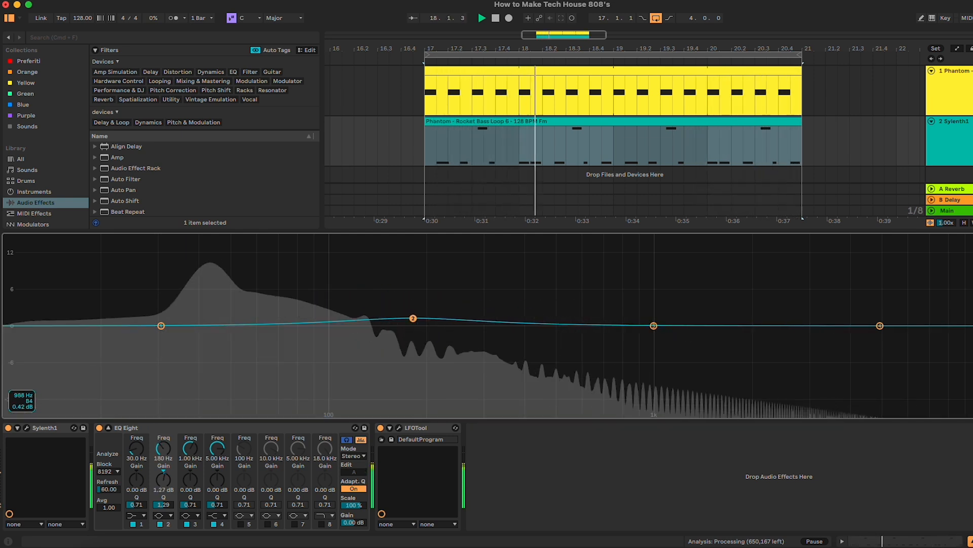
- Cut band 3 by about 1.36 dB at 565 Hz, and make band 4 a high-cut filter at about 902 Hz
left_click_drag(654, 326, 573, 334)
left_click_drag(880, 325, 871, 329)
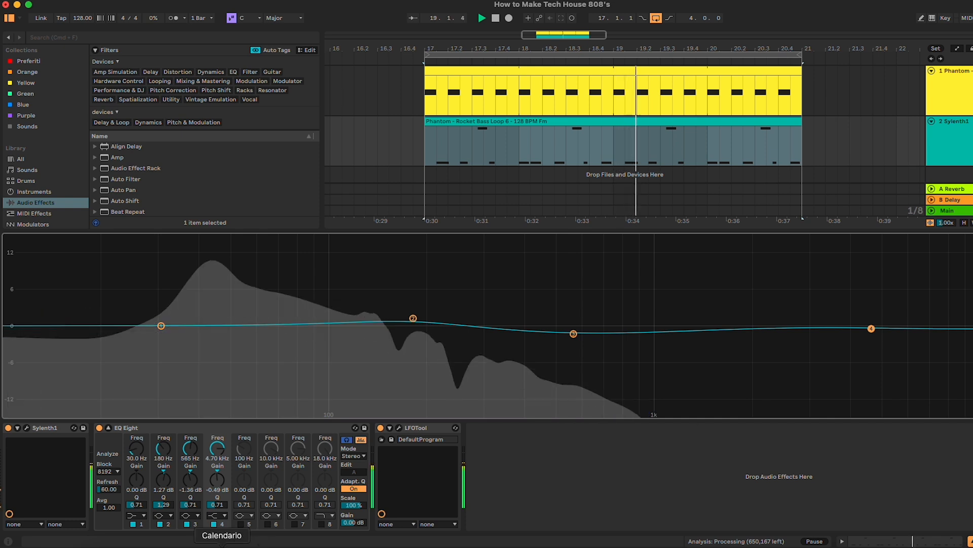
left_click(220, 516)
left_click(218, 499)
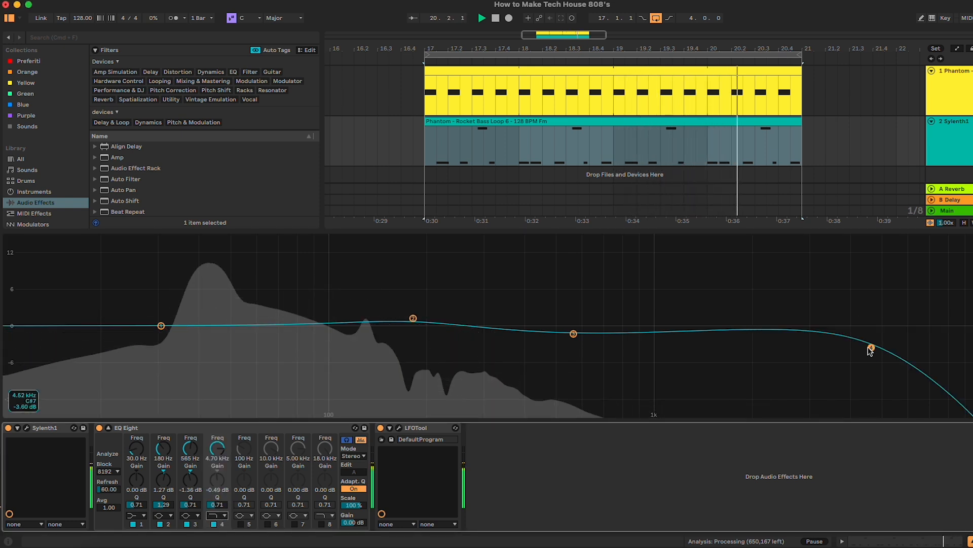
left_click_drag(871, 347, 640, 339)
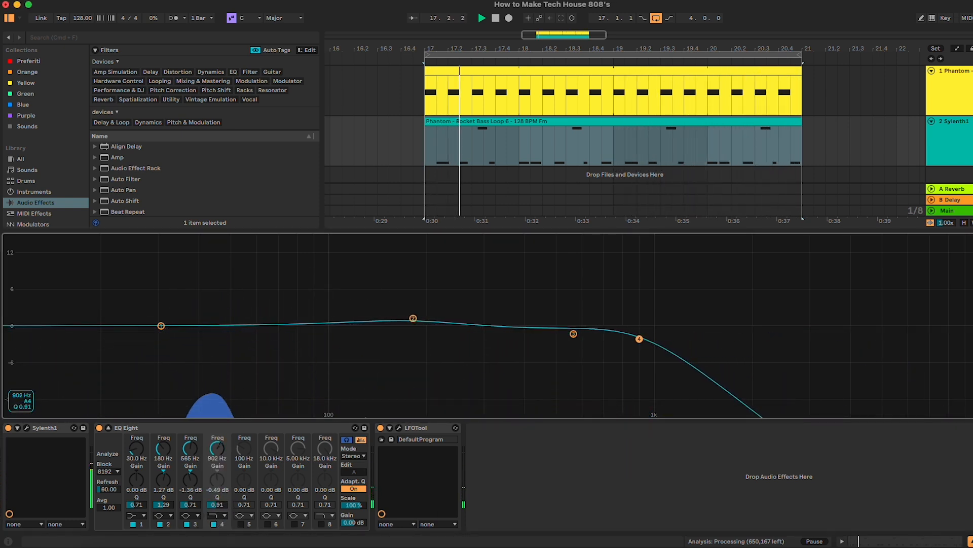
- Refine band 3 to about 421 Hz, -2.14 dB, Q 1.58, move the band 4 cutoff to about 828 Hz, and collapse the EQ display
left_click_drag(574, 334, 537, 338)
left_click_drag(191, 504, 190, 487)
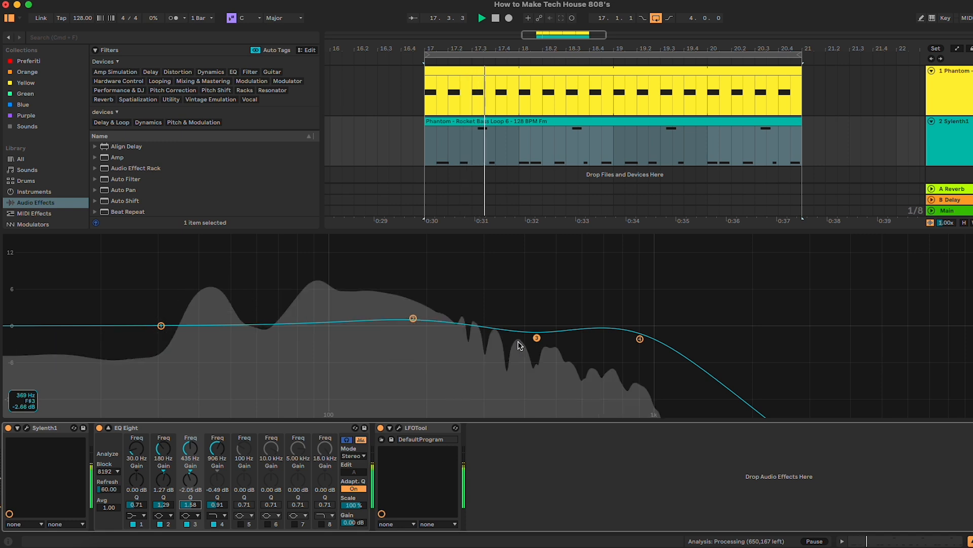
left_click_drag(537, 339, 536, 339)
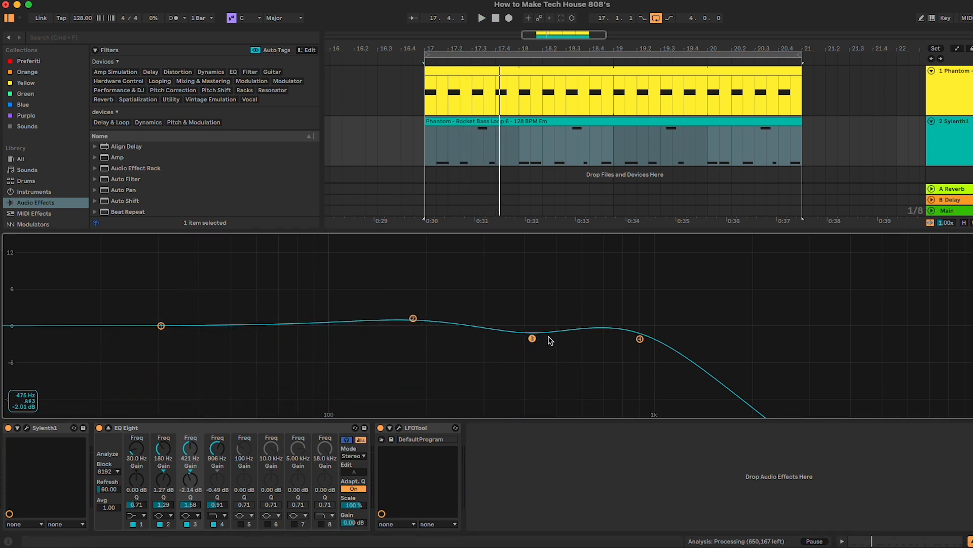
left_click(413, 319)
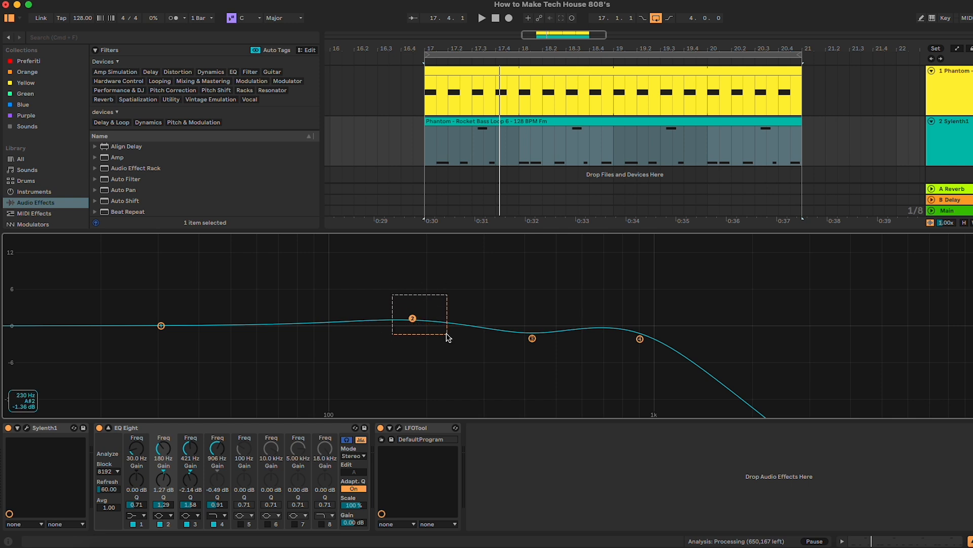
left_click_drag(639, 339, 630, 339)
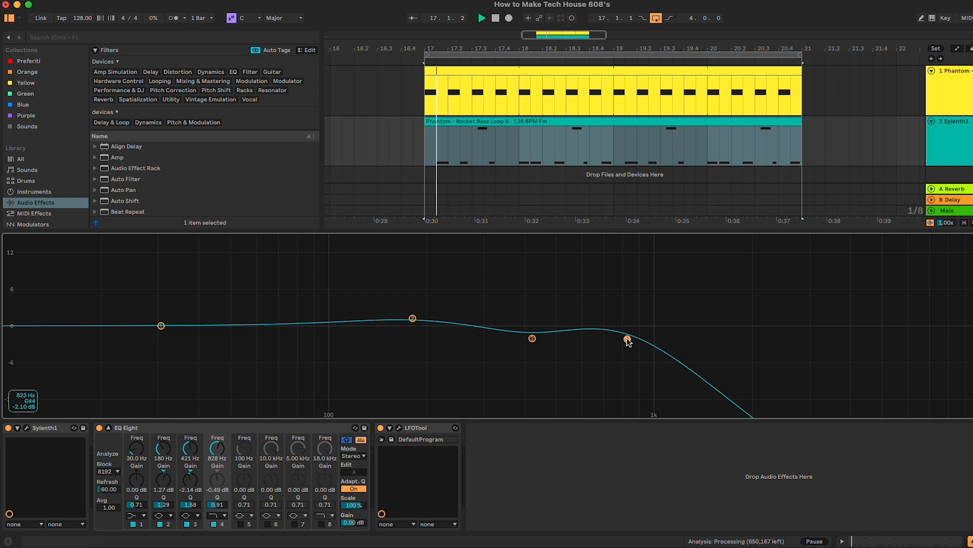
left_click(108, 428)
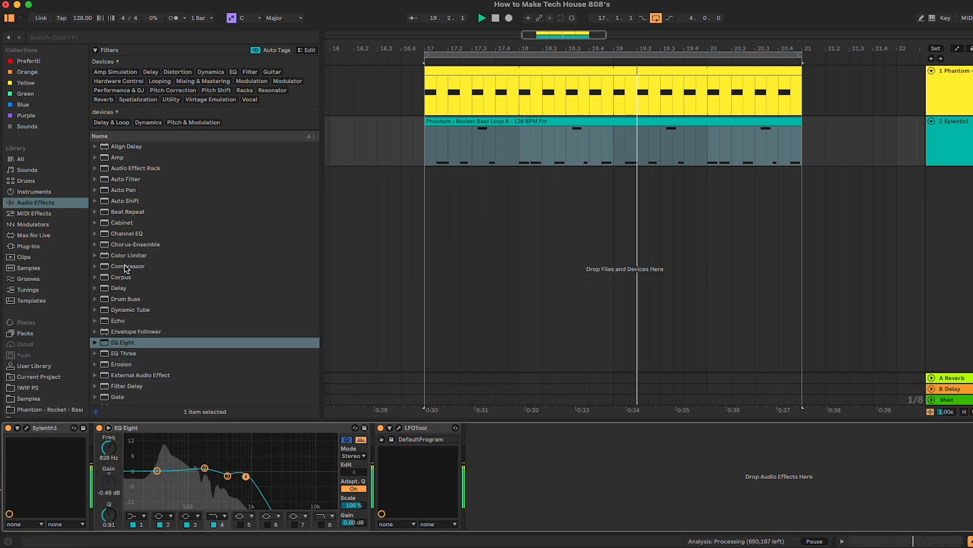
- Add a Compressor between EQ Eight and LFOTool with attack 11.4 ms and threshold about -18.1 dB
left_click_drag(126, 268, 393, 430)
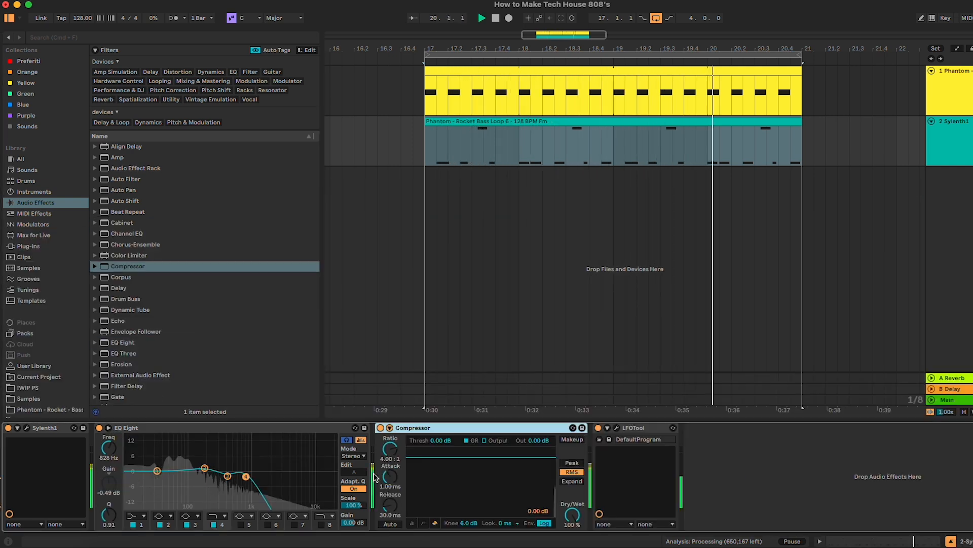
left_click(389, 428)
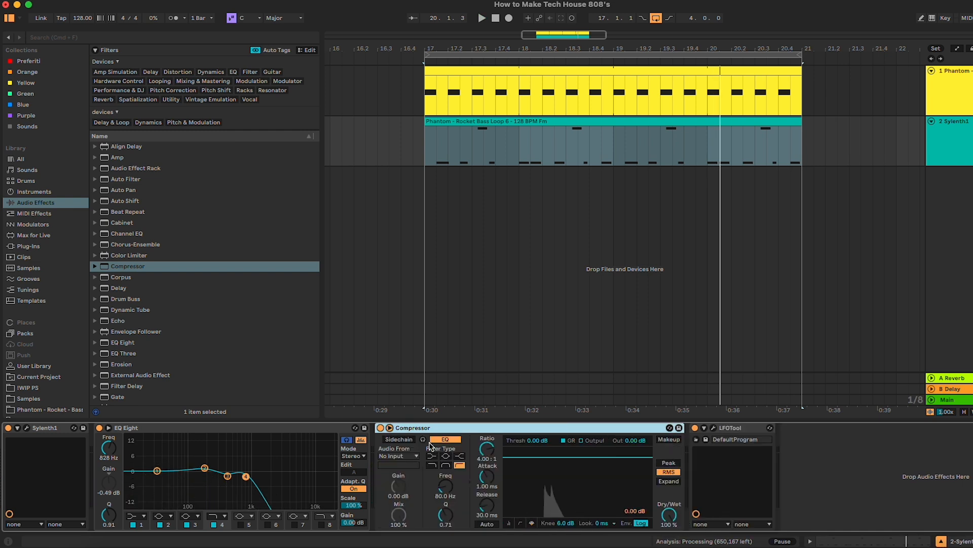
left_click(389, 428)
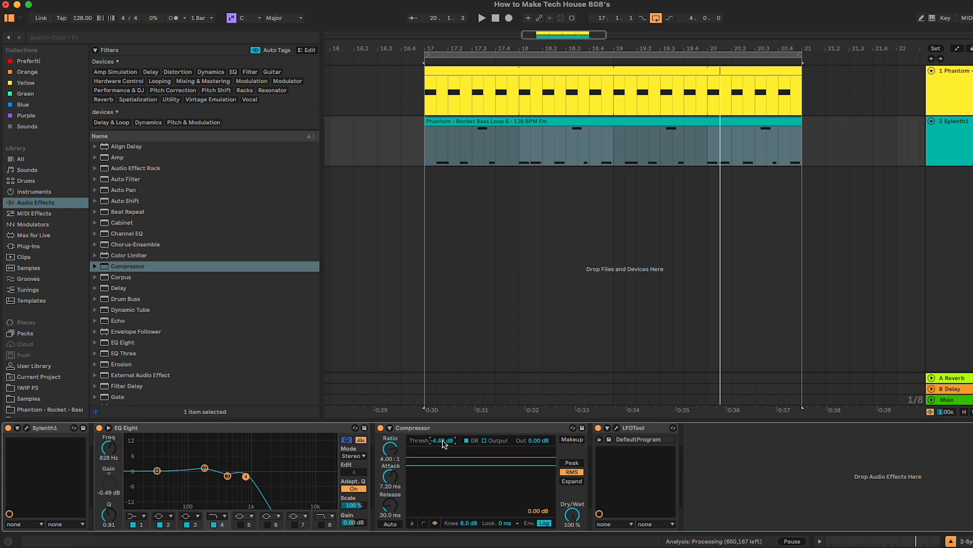
key("space")
mouse_move(445, 441)
left_mouse_down()
mouse_move(445, 467)
mouse_move(447, 446)
left_mouse_up()
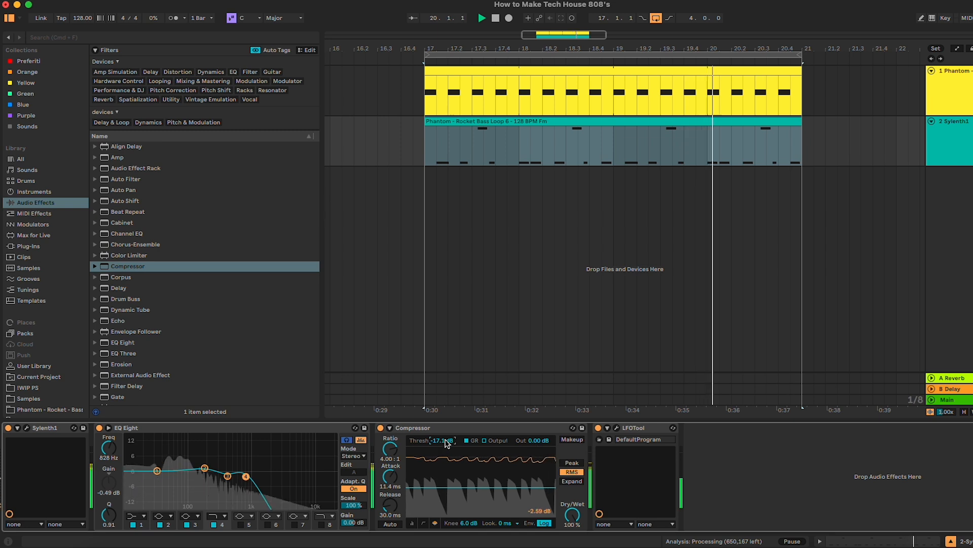
key("space")
- Set the Compressor output to 3 dB, compare the sound with it bypassed, and adjust the threshold to about -18.4 dB
left_click(537, 444)
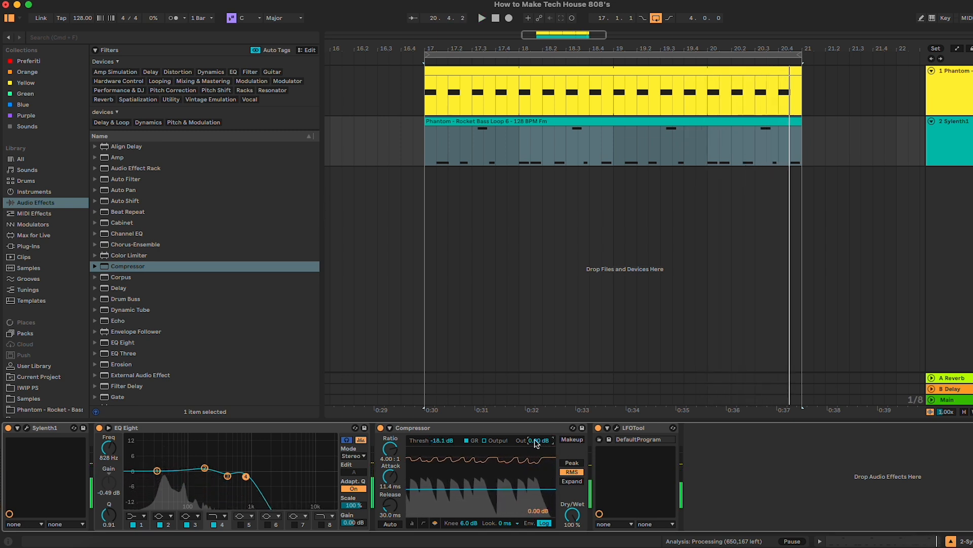
key("space")
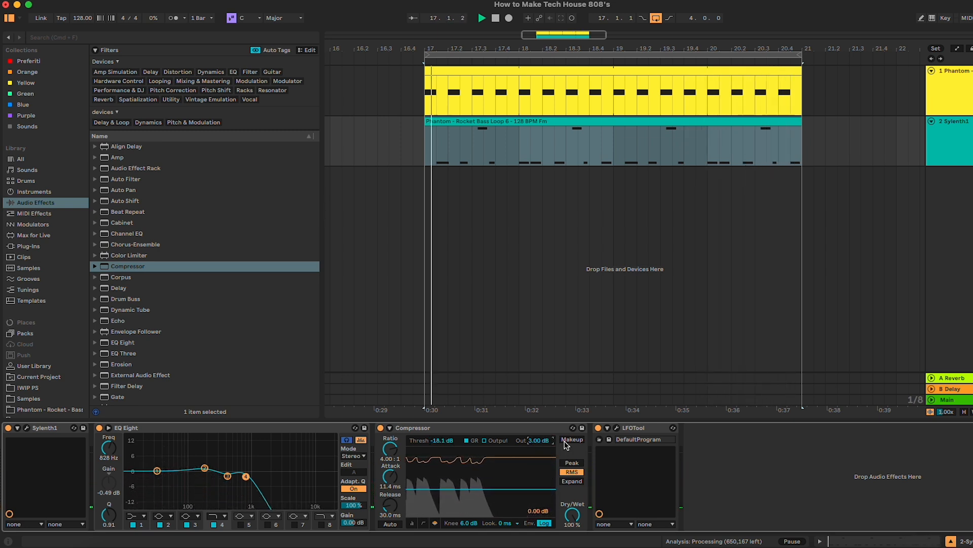
left_click(381, 429)
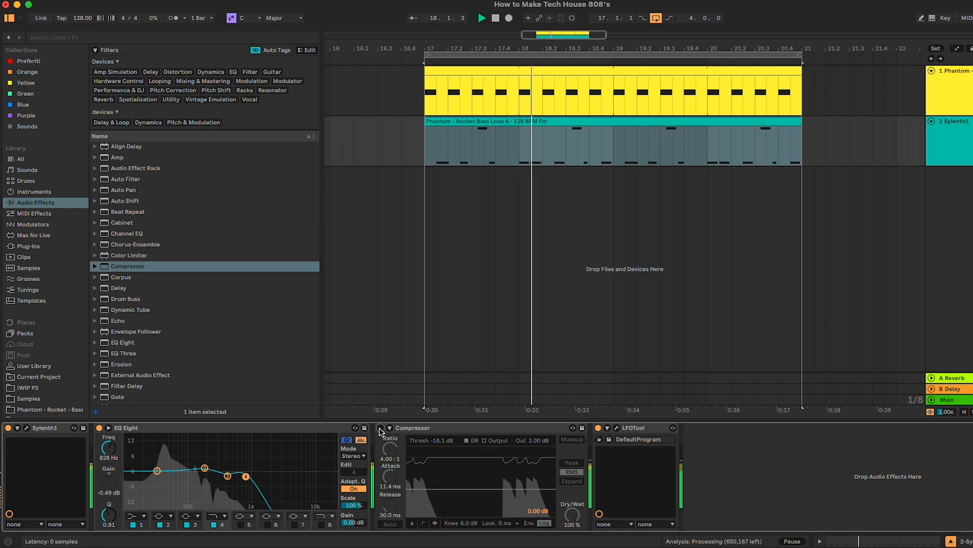
left_click(380, 429)
left_click(449, 442)
left_click_drag(449, 443, 449, 445)
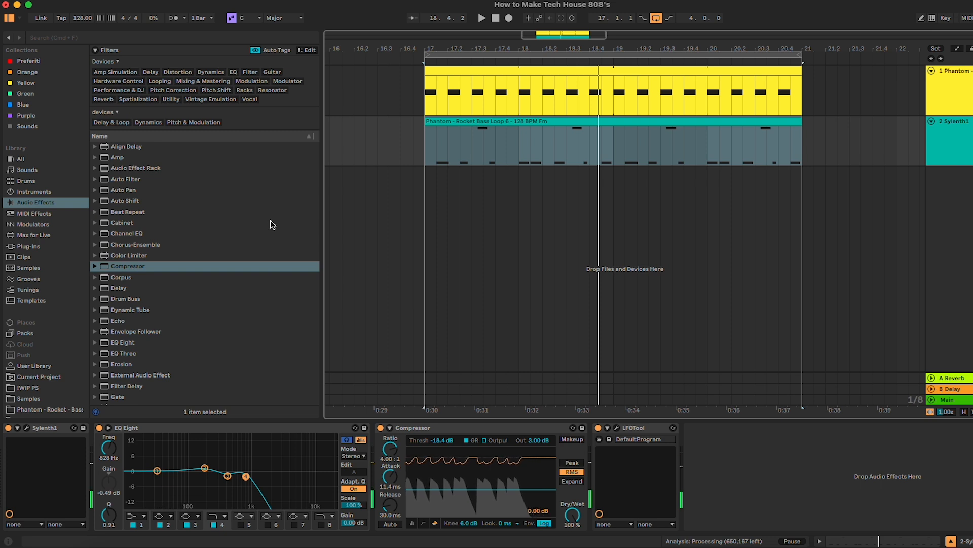
- Add Chorus-Ensemble between the Compressor and LFOTool and set its dry/wet to 0%
left_click(555, 122)
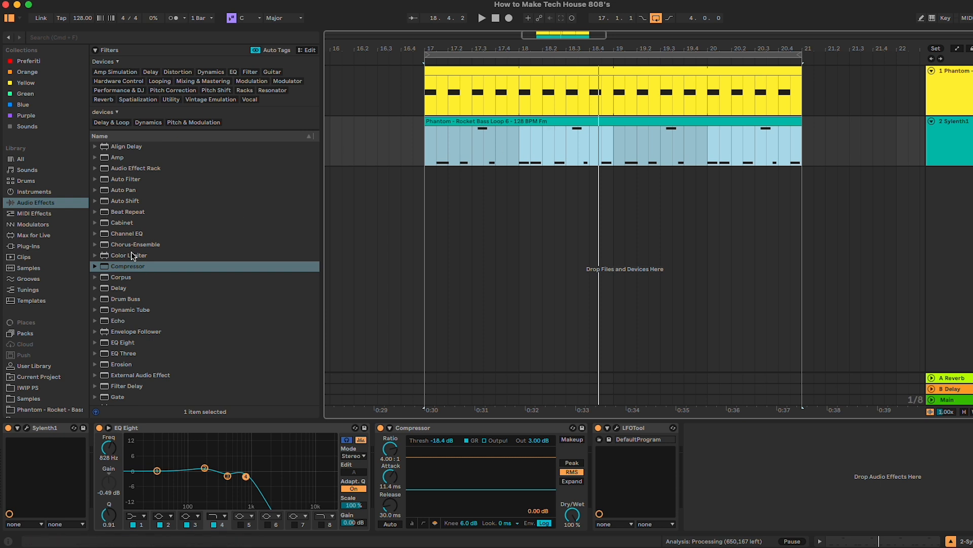
left_click_drag(115, 244, 564, 486)
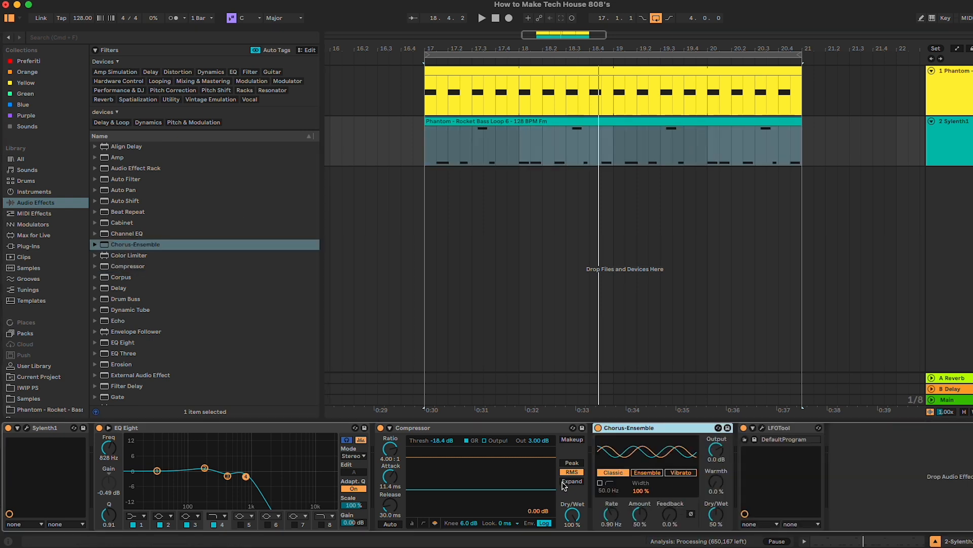
left_click_drag(716, 512, 716, 544)
- Enable the Chorus-Ensemble high-pass filter while auditioning the loop and set its frequency to about 162 Hz
key("space")
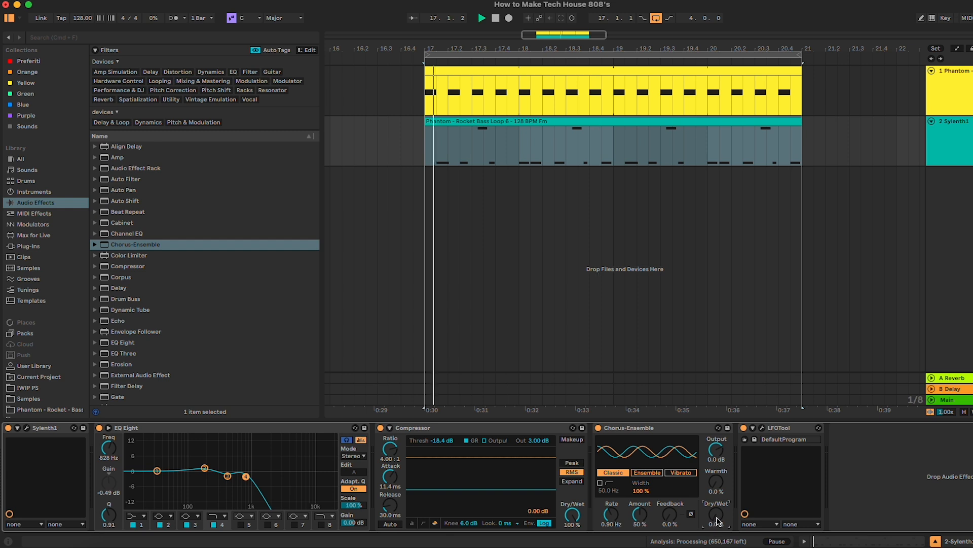
left_click(601, 482)
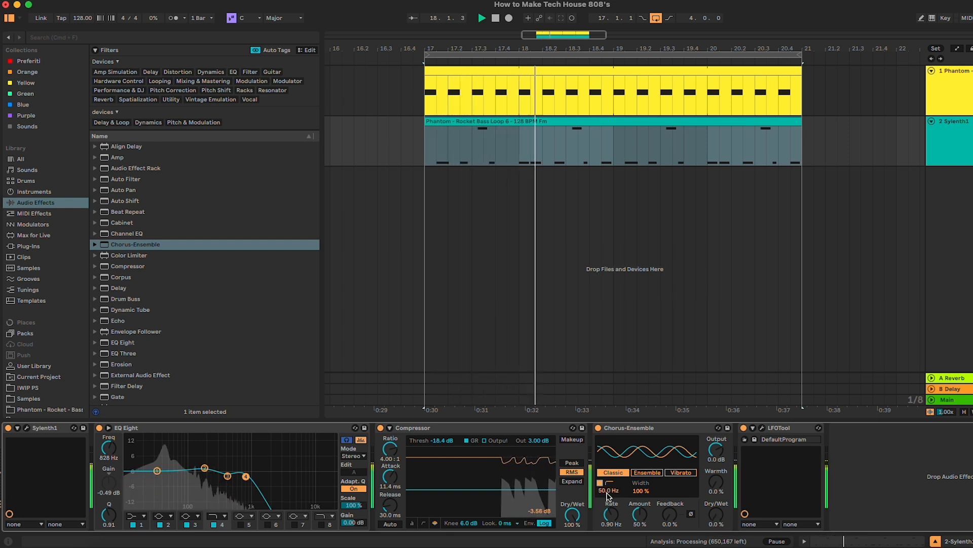
key("space")
left_click_drag(610, 491, 610, 465)
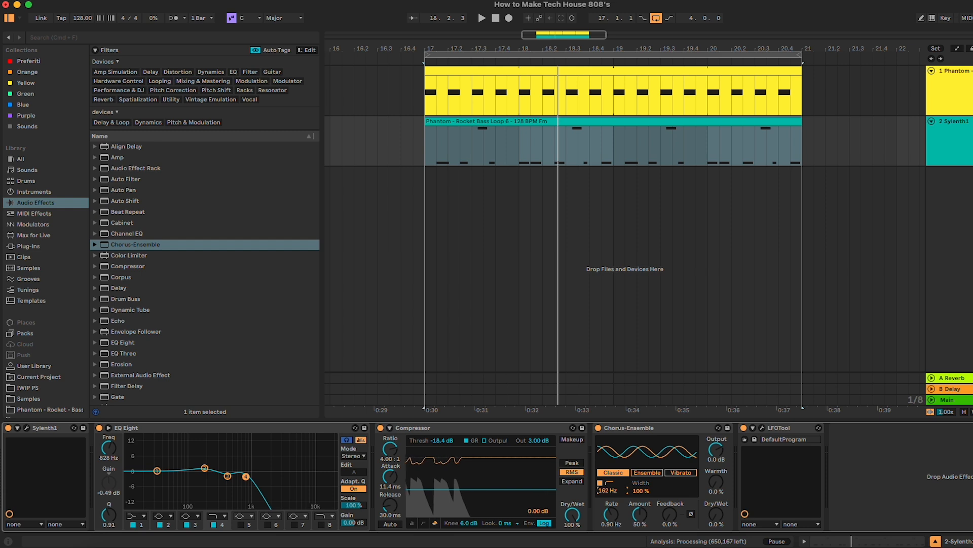
- Set the Chorus-Ensemble dry/wet to about 11% and stop playback
mouse_move(716, 515)
left_mouse_down()
mouse_move(717, 459)
mouse_move(717, 507)
left_mouse_up()
key("space")
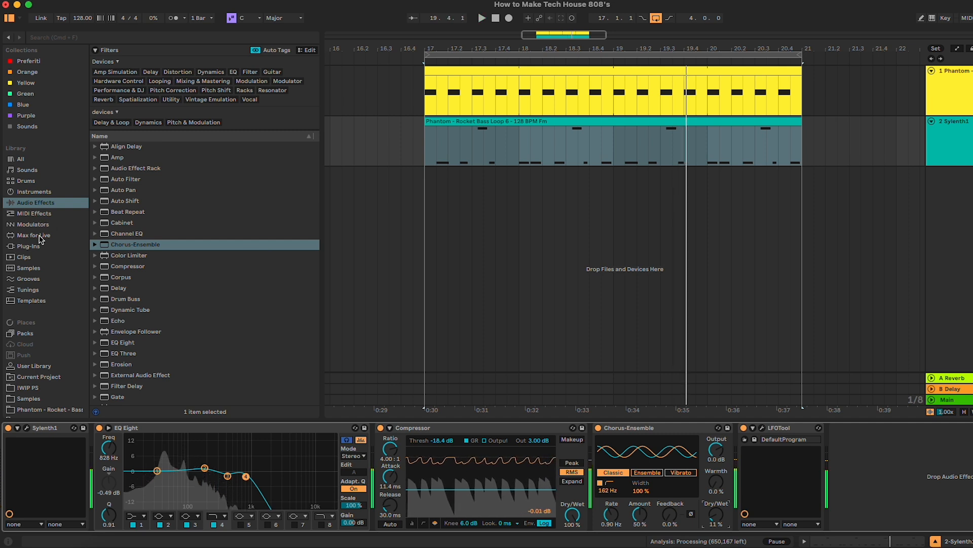
- Search the plug-ins for "imager" and add Ozone 9 Imager between Chorus-Ensemble and LFOTool
left_click(28, 246)
left_click(185, 37)
type("imager")
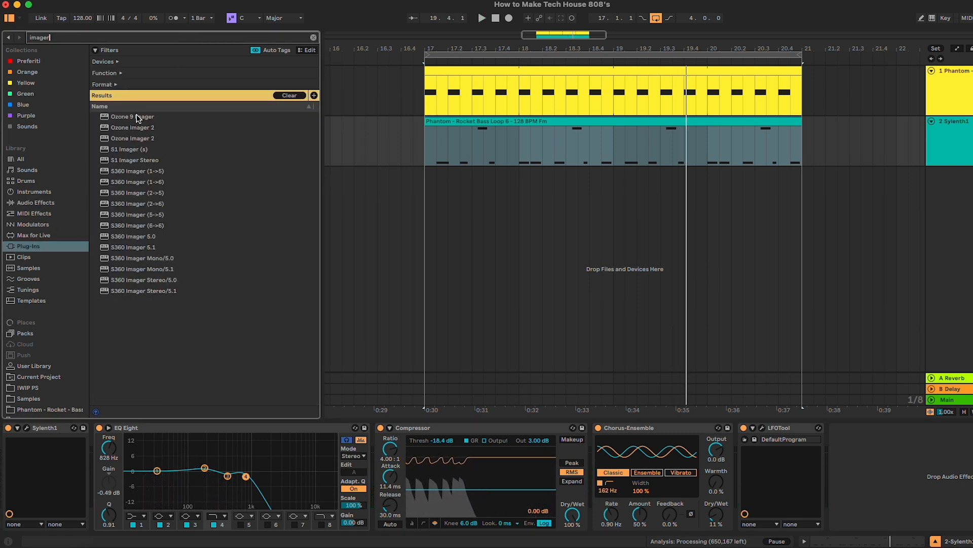
left_click_drag(136, 115, 749, 451)
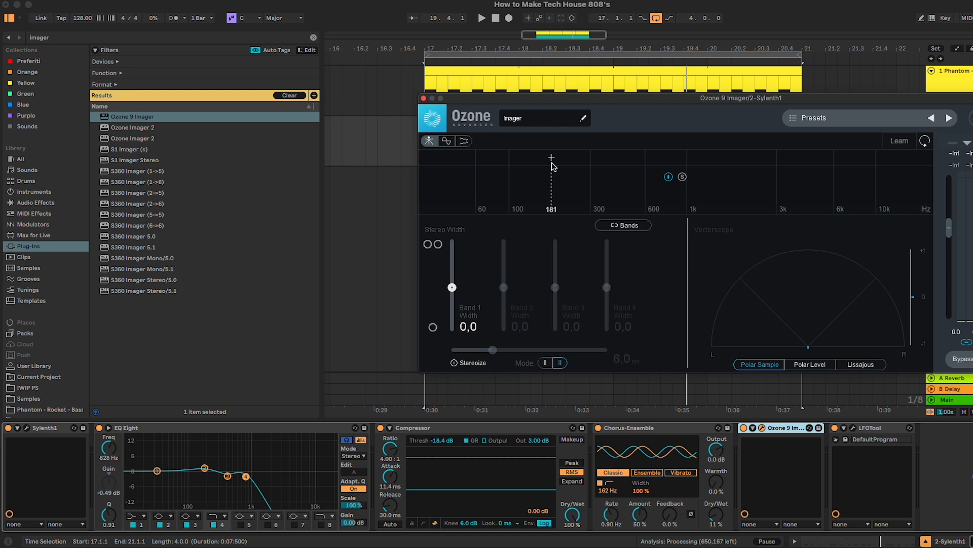
- Split the Imager into two bands at about 188 Hz and set the Band 1 width to -100 while the loop plays
left_click(554, 162)
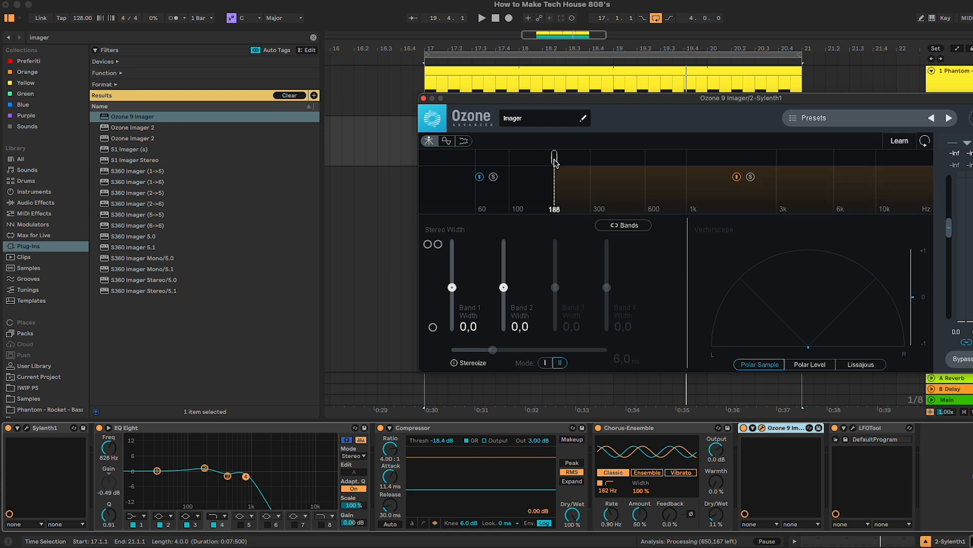
left_click(314, 38)
left_click(35, 203)
key("space")
left_click_drag(611, 98, 562, 93)
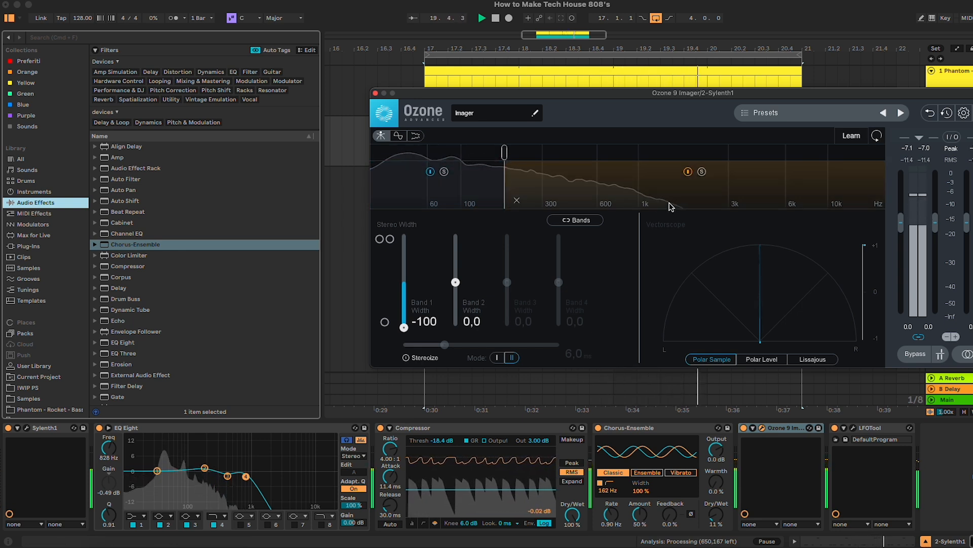
- Set the chorus high-pass to 179 Hz and dry/wet to 25%, and enable the Imager's Stereoize mode I with Band 2 width at about 25.3
left_click_drag(614, 493, 614, 488)
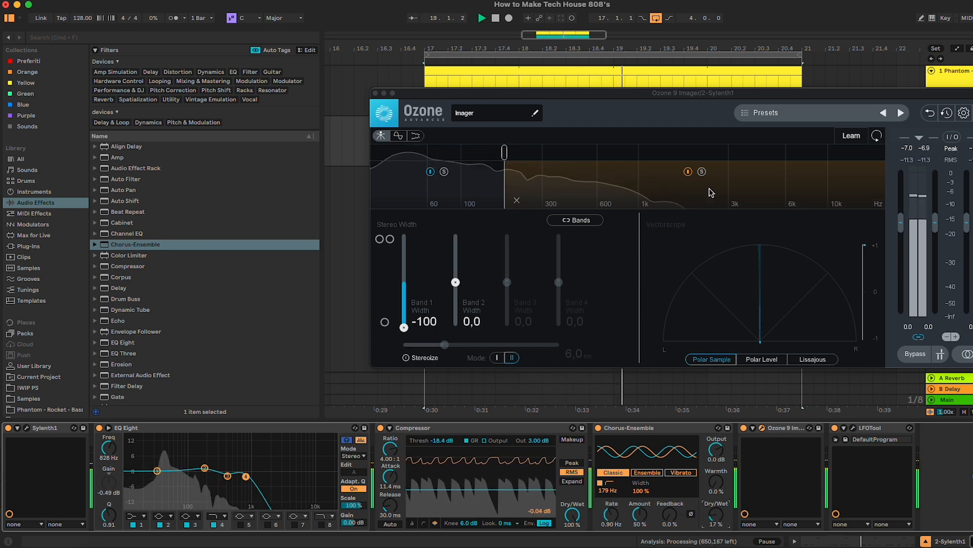
left_click(497, 358)
left_click(425, 358)
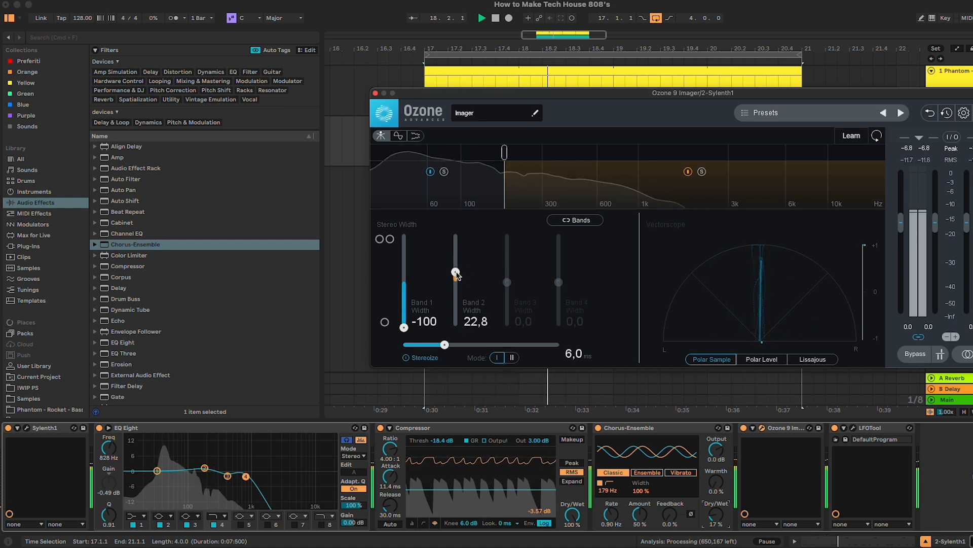
left_click_drag(714, 520, 713, 537)
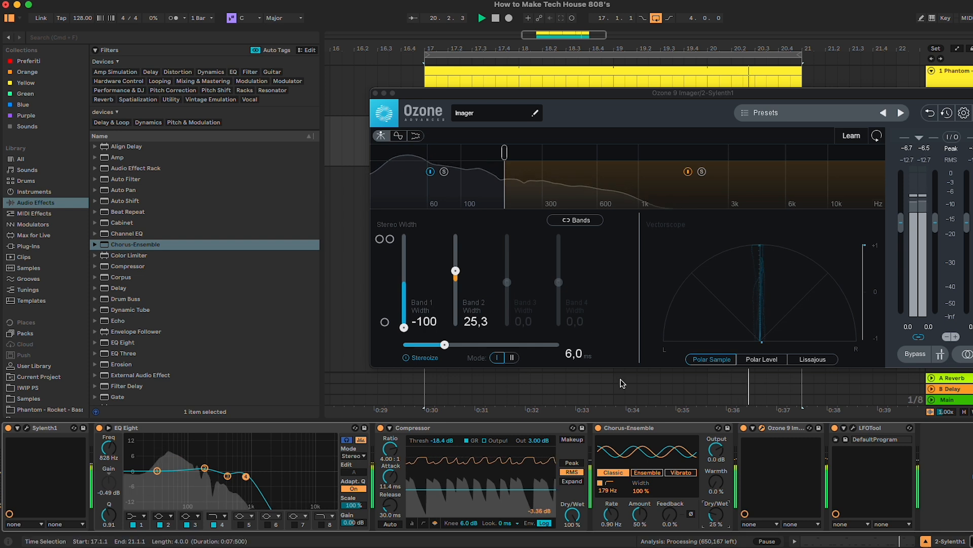
- Nudge the Imager crossover slightly higher and audition Band 1 and Band 2 in solo
left_click(506, 151)
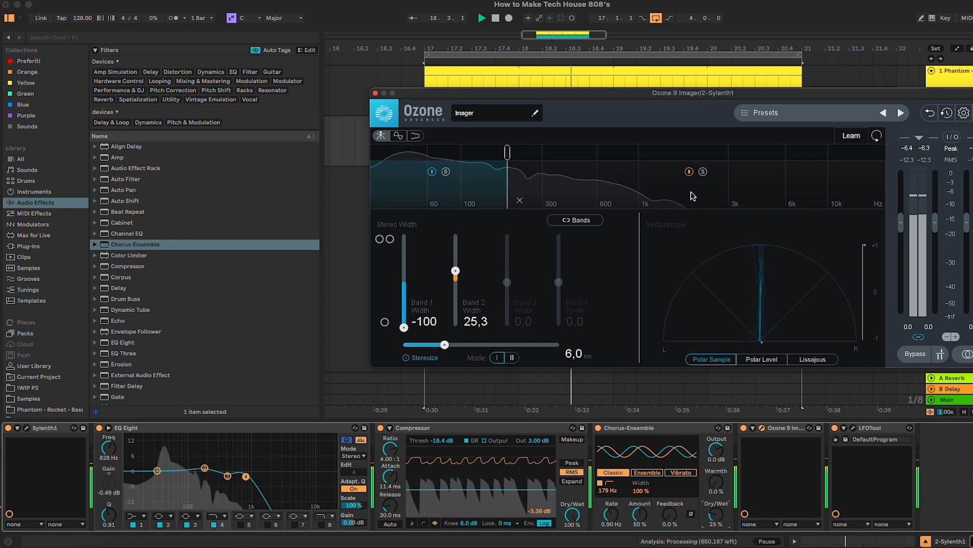
left_click(446, 171)
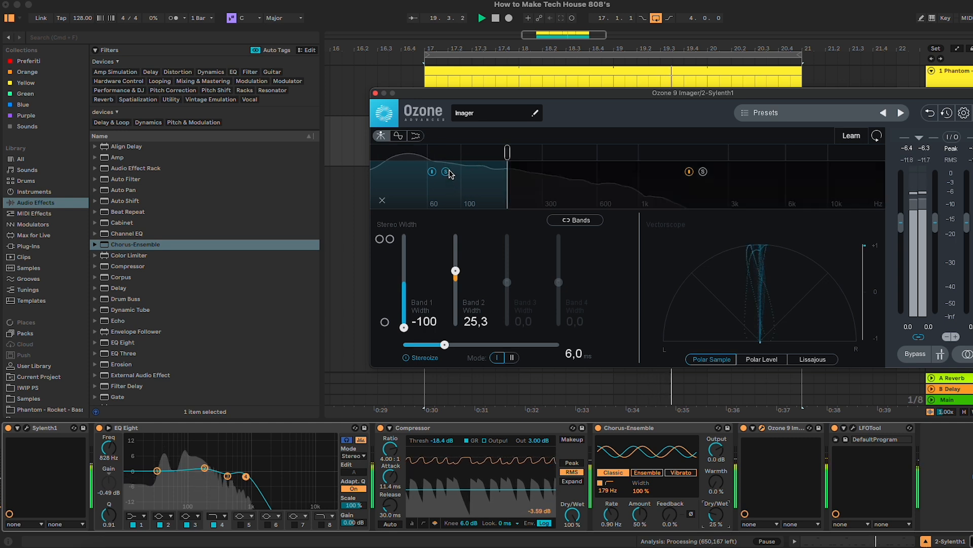
left_click(704, 171)
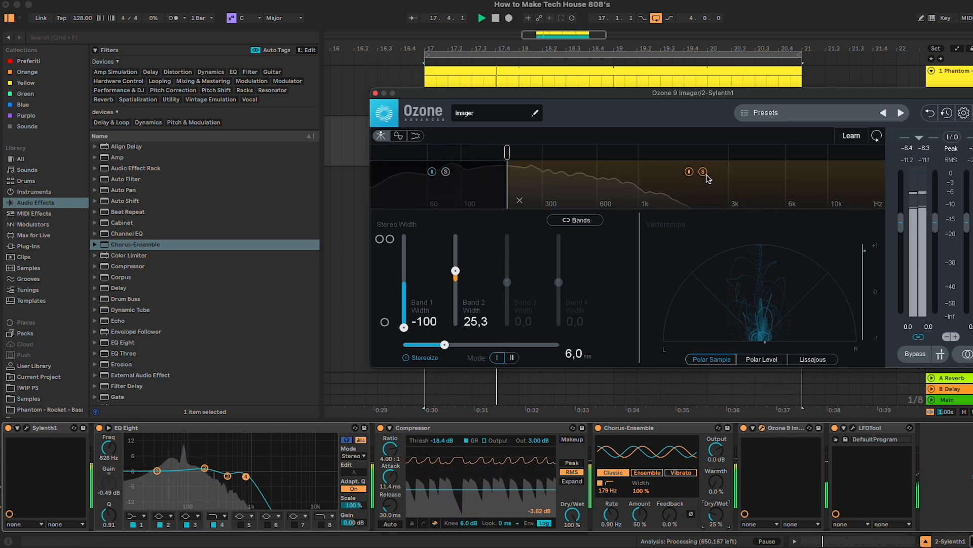
left_click(705, 174)
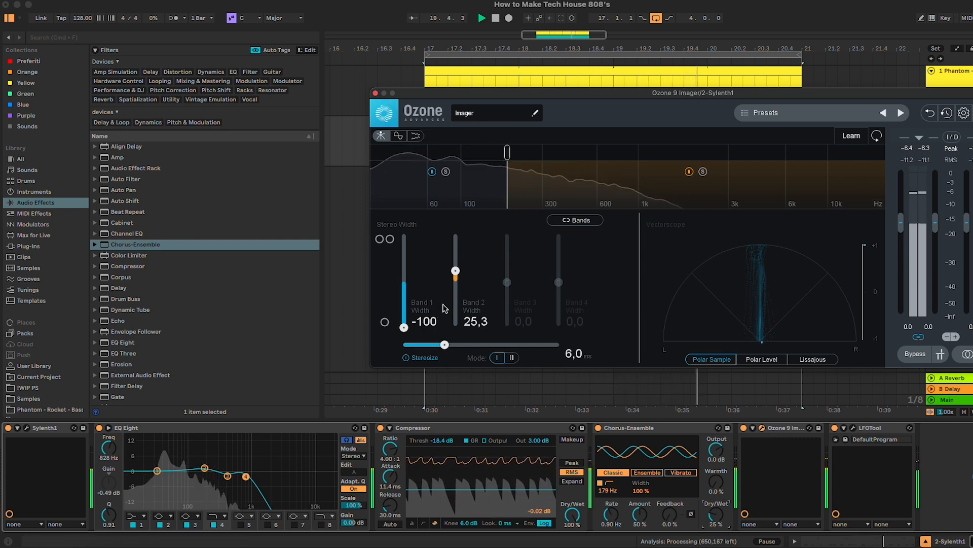
- Set the Chorus-Ensemble dry/wet to 30%, stop playback and close the Ozone 9 Imager window
left_click_drag(704, 518, 703, 515)
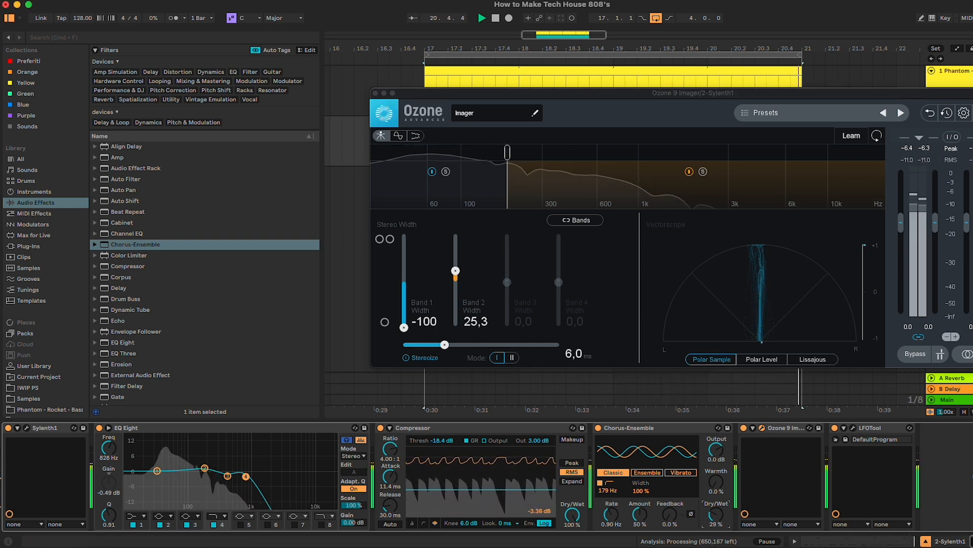
key("space")
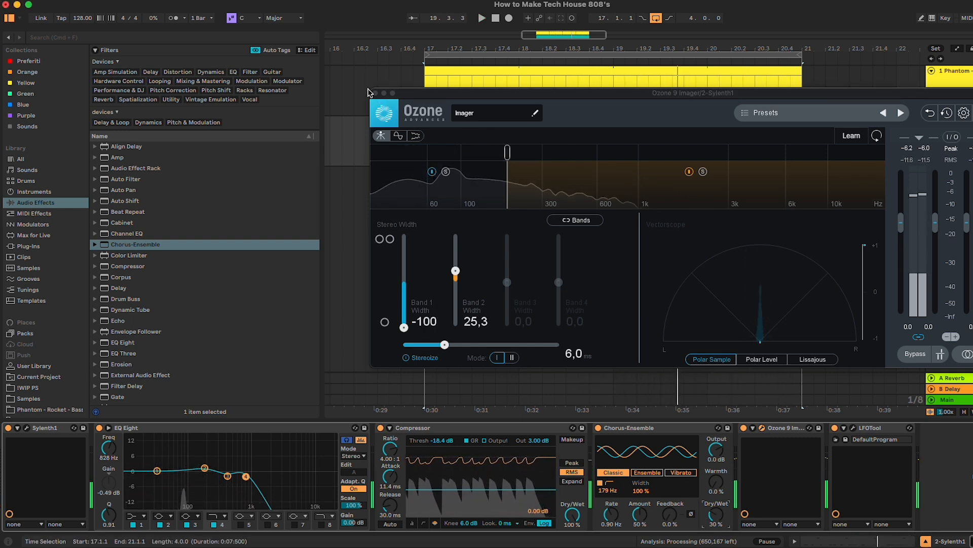
left_click(375, 93)
- Select the devices from EQ Eight through Ozone 9 Imager and audition the loop
left_click(629, 427)
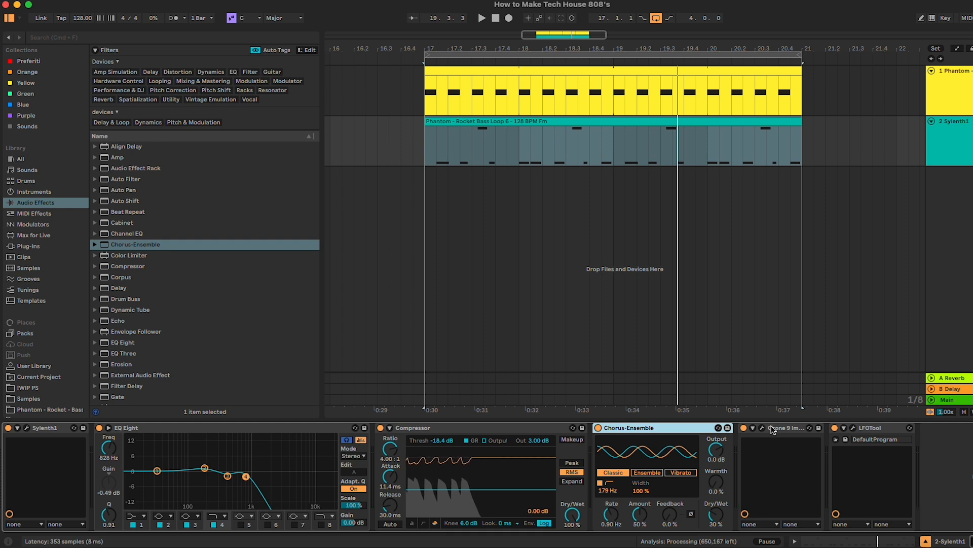
left_click(593, 123)
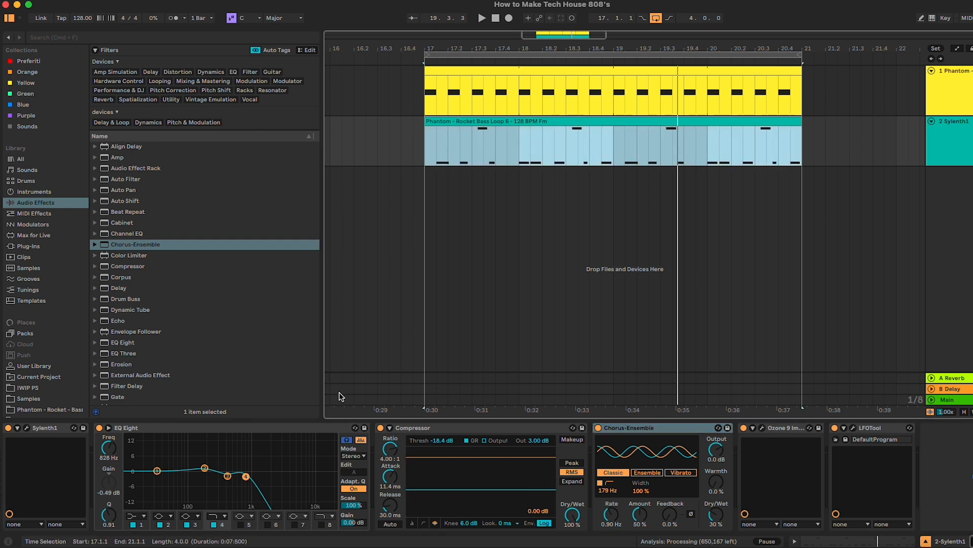
left_click(334, 429)
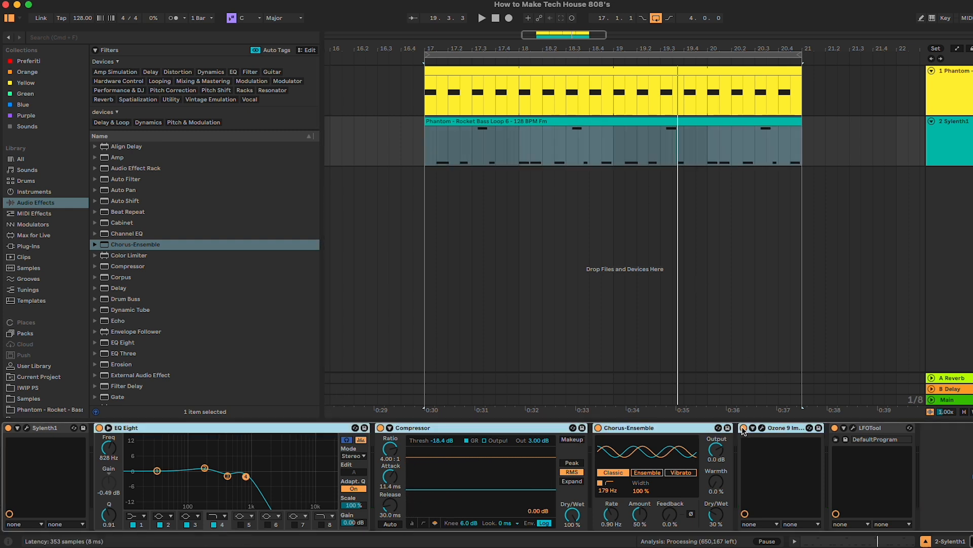
key("space")
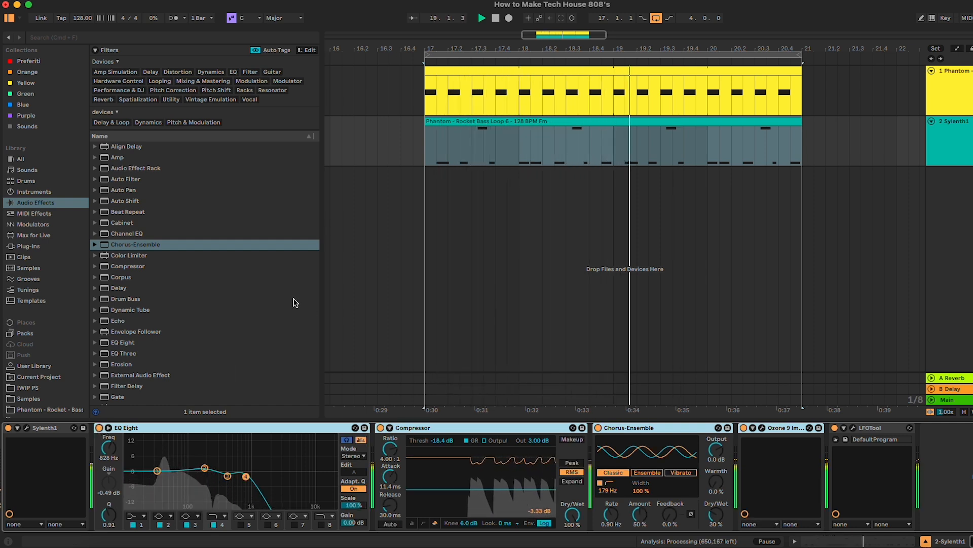
- Add a Limiter between Ozone 9 Imager and LFOTool and set its input gain to 1.5 dB
scroll(256, 287, "down", 4)
left_click_drag(135, 379, 851, 454)
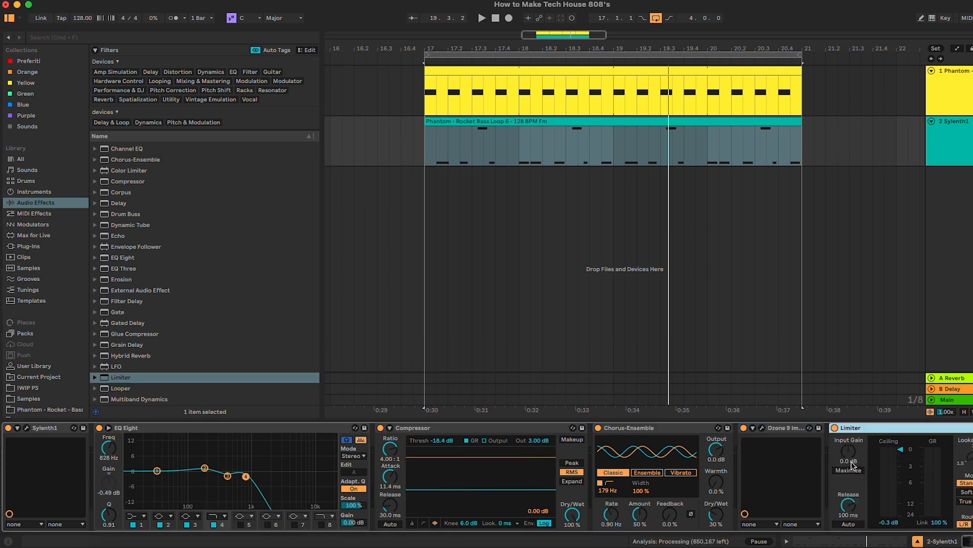
left_click_drag(727, 455, 727, 455)
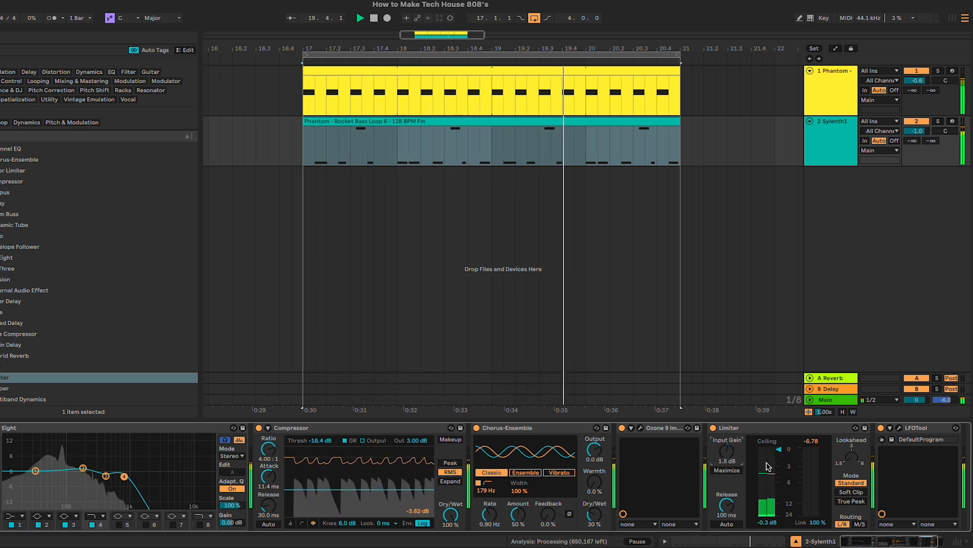
- Lower the Sylenth1 track volume to about -3.6 dB while checking the Limiter's effect on loudness
left_click_drag(916, 131, 917, 135)
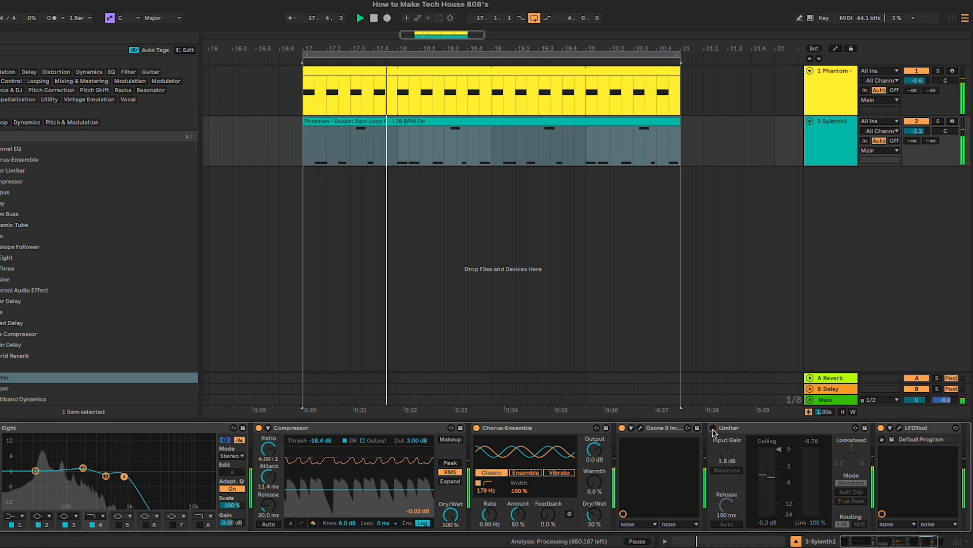
left_click_drag(927, 131, 929, 134)
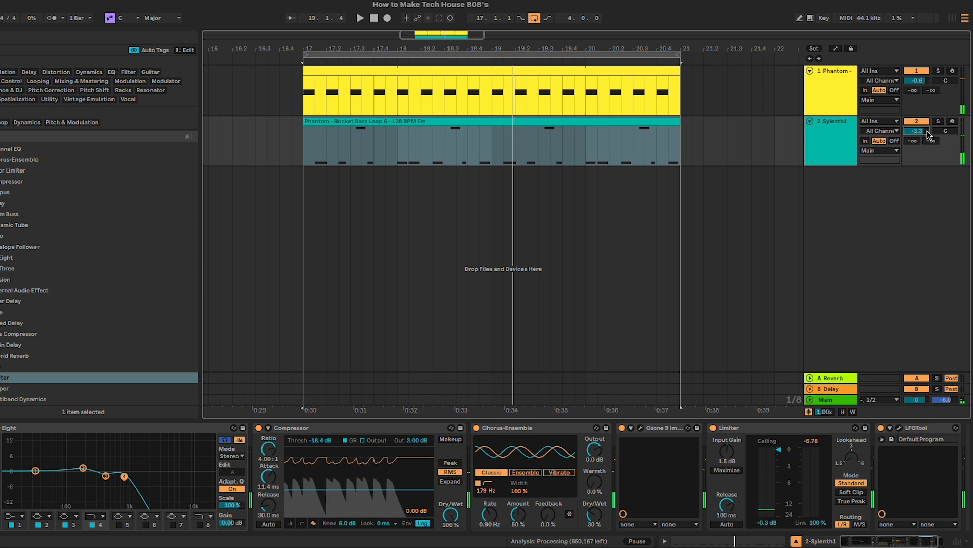
left_click(842, 130)
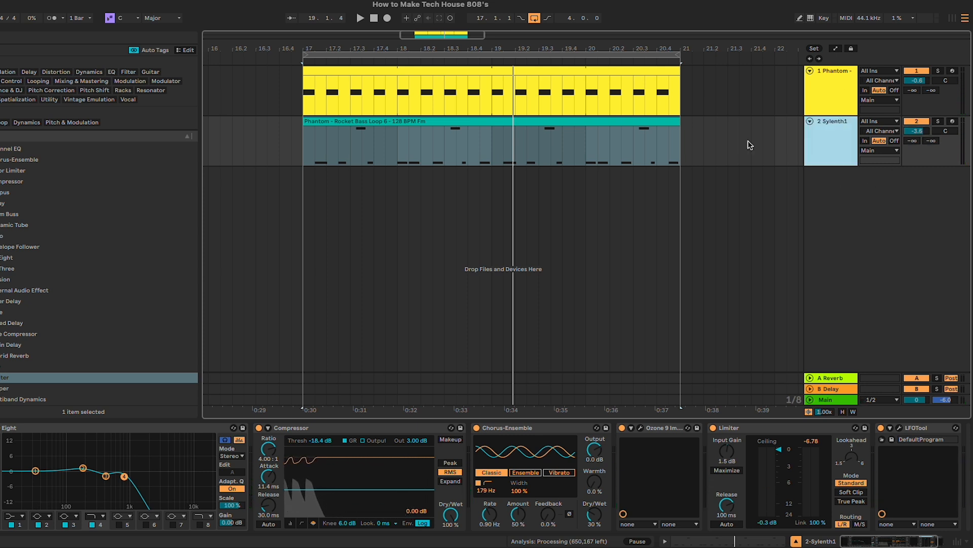
- Play the loop and compare the bass with the Limiter bypassed and active
key("space")
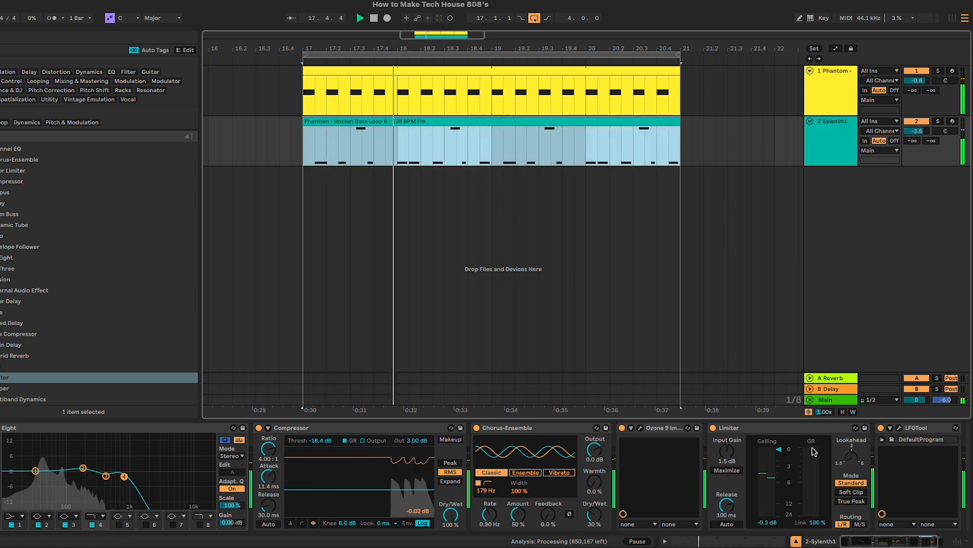
left_click(714, 428)
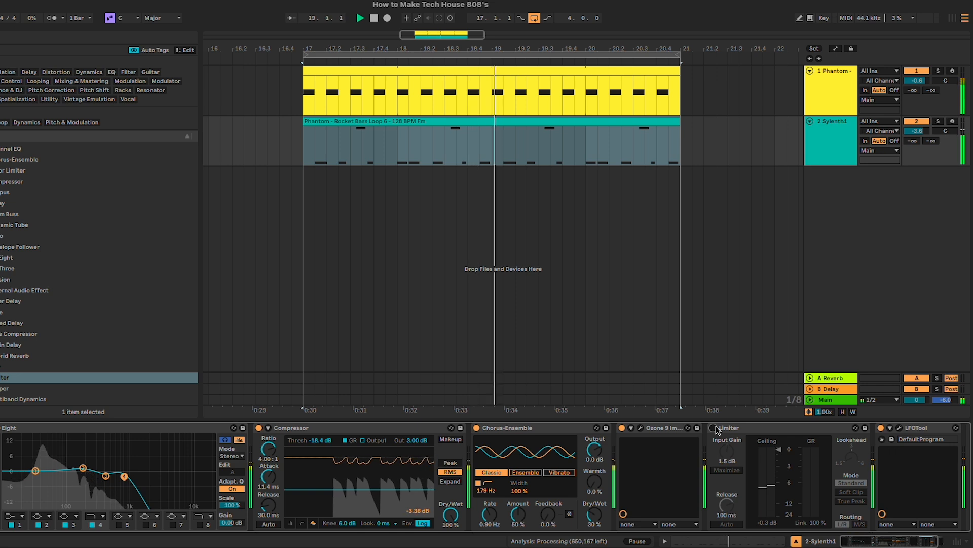
left_click(715, 428)
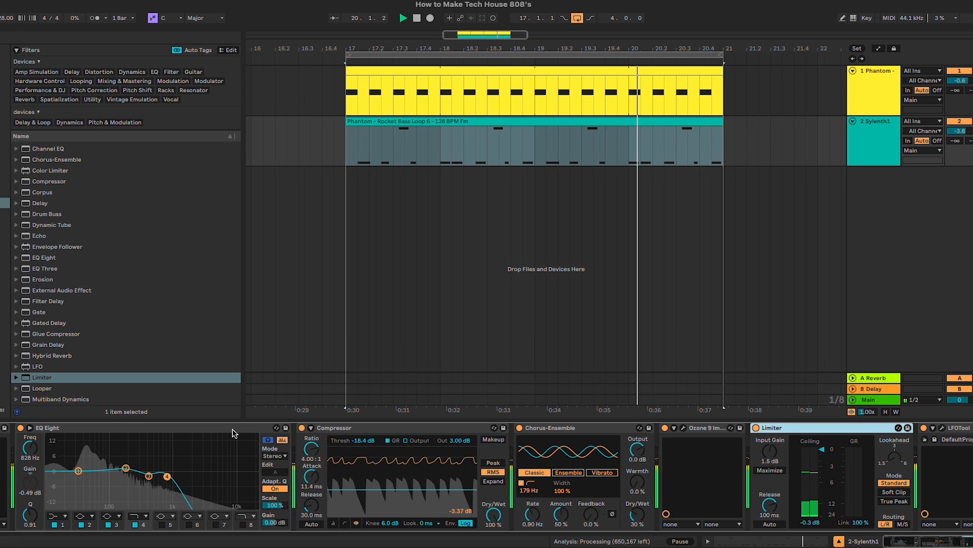
- Select the devices from EQ Eight through Limiter and compare the loop with all of them bypassed and active
left_click(51, 428, "shift")
left_click(39, 428)
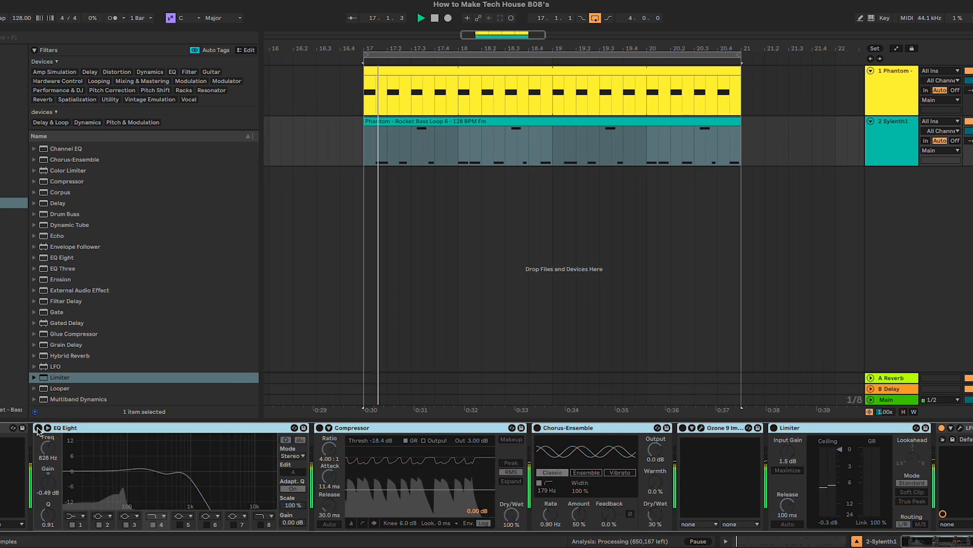
left_click(38, 428)
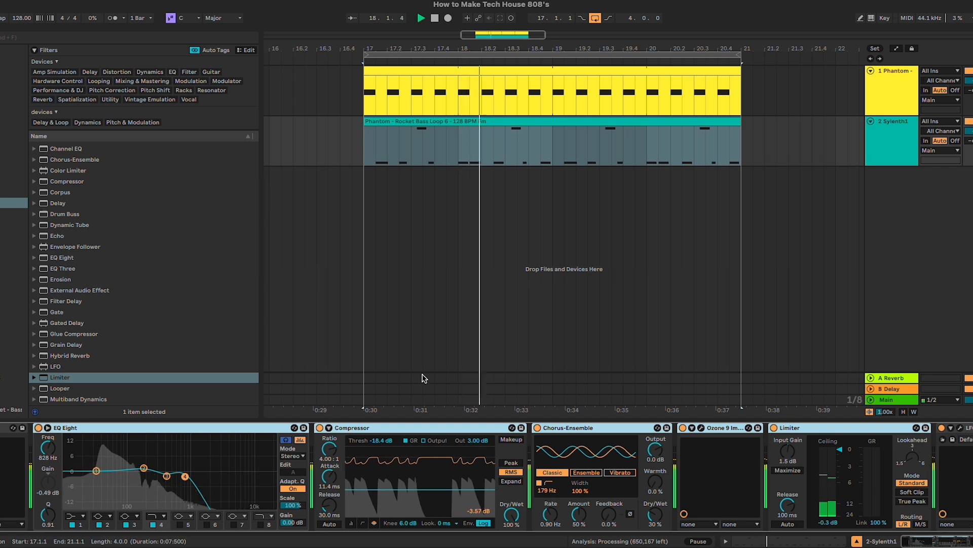
- Examine the kick track's sample device, the bass clip's notes around bar 18.4, and the Sylenth1 track's effects chain
left_click(540, 232)
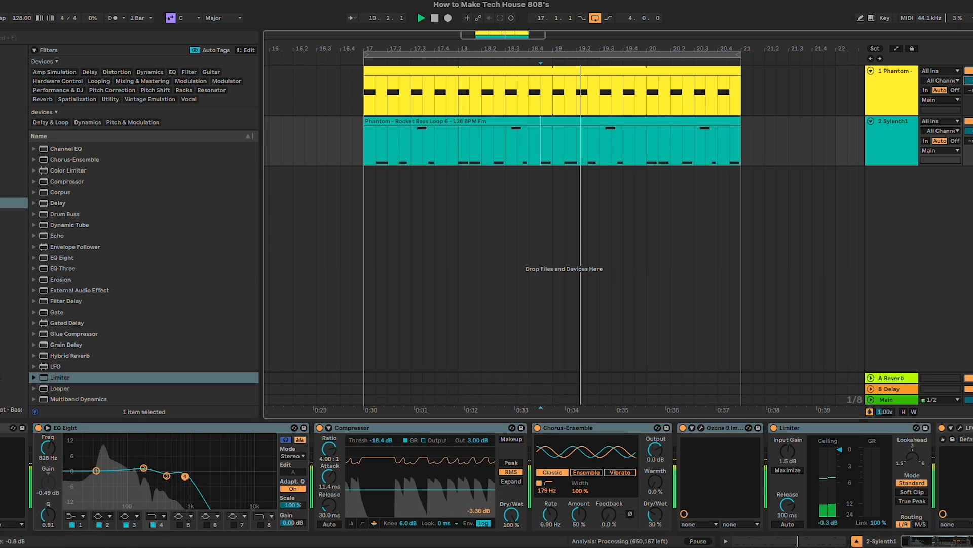
left_click(902, 101)
double_click(901, 102)
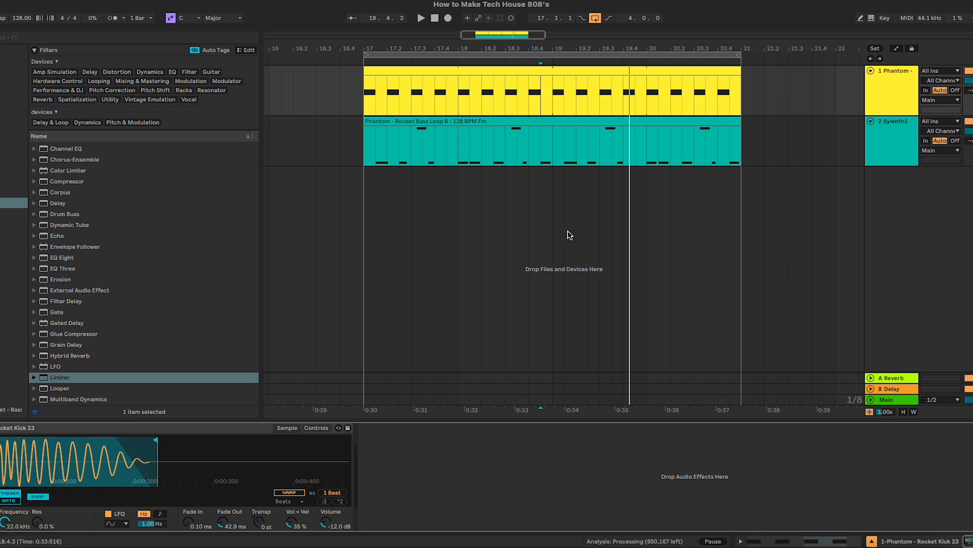
left_click(538, 130)
key("plus")
key("plus")
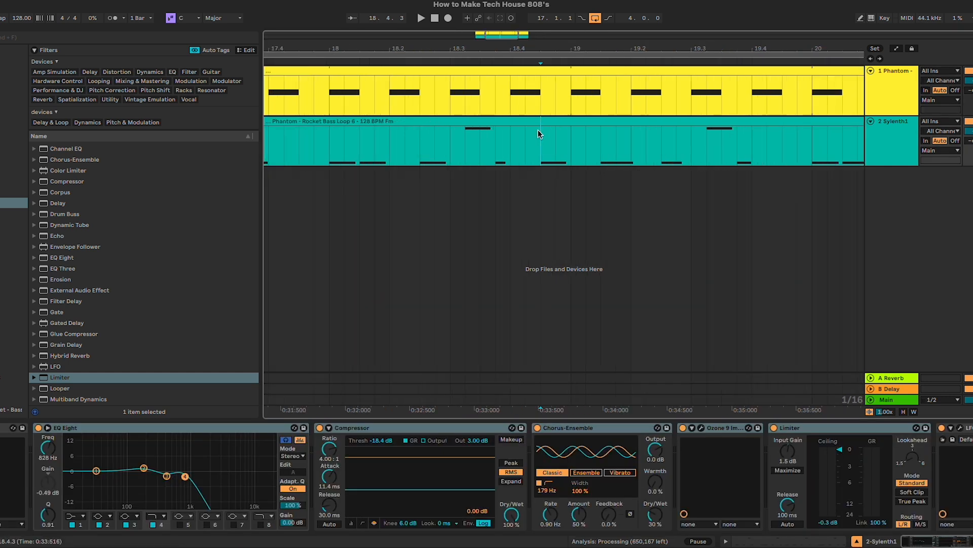
key("minus")
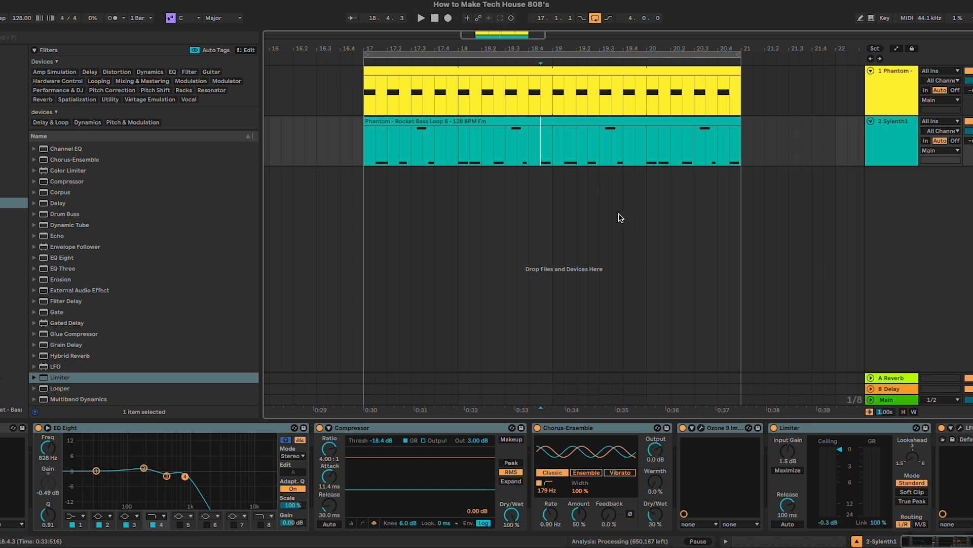
left_click(893, 99)
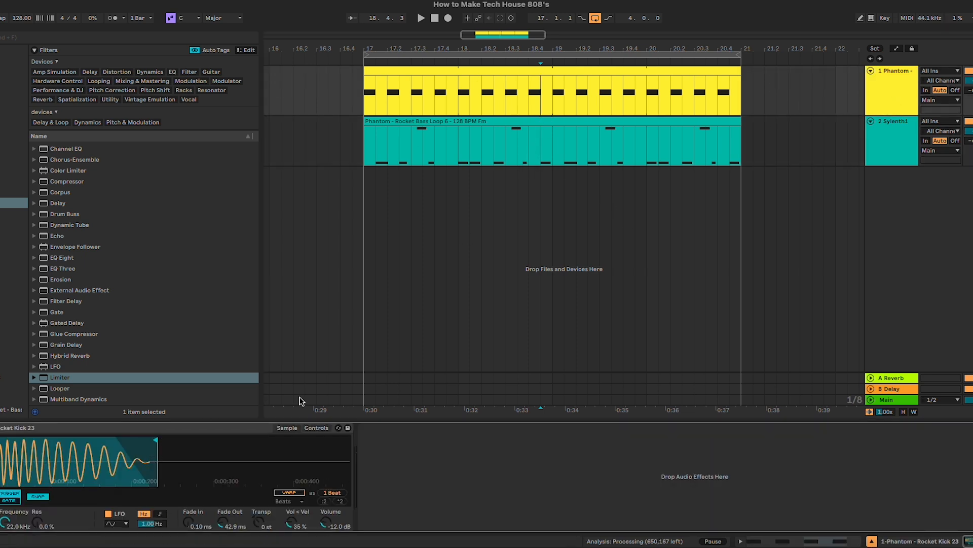
left_click(598, 152)
left_click(887, 141)
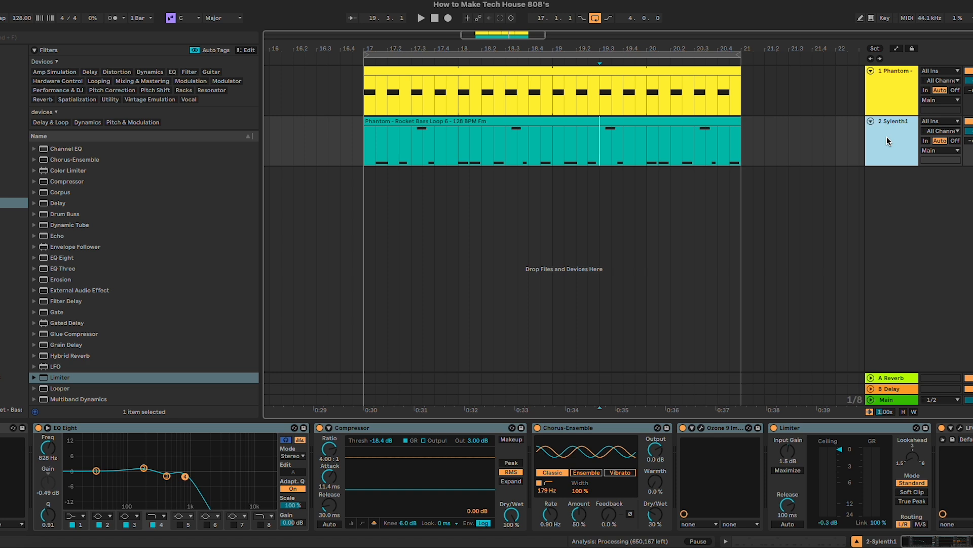